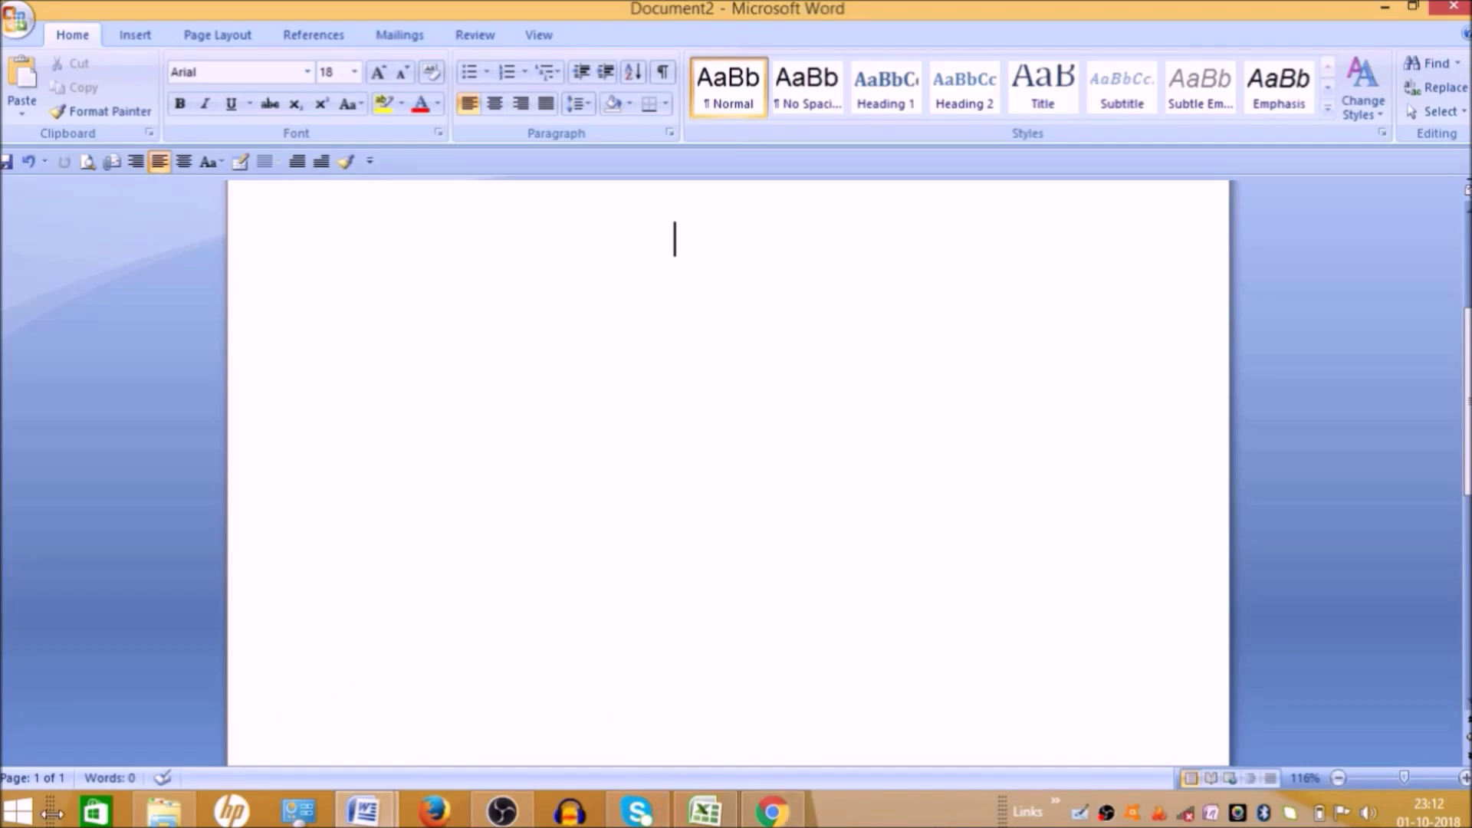
# Launch Math Input Panel by searching 'math' from the Windows Start screen.
pyautogui.click(18, 809)
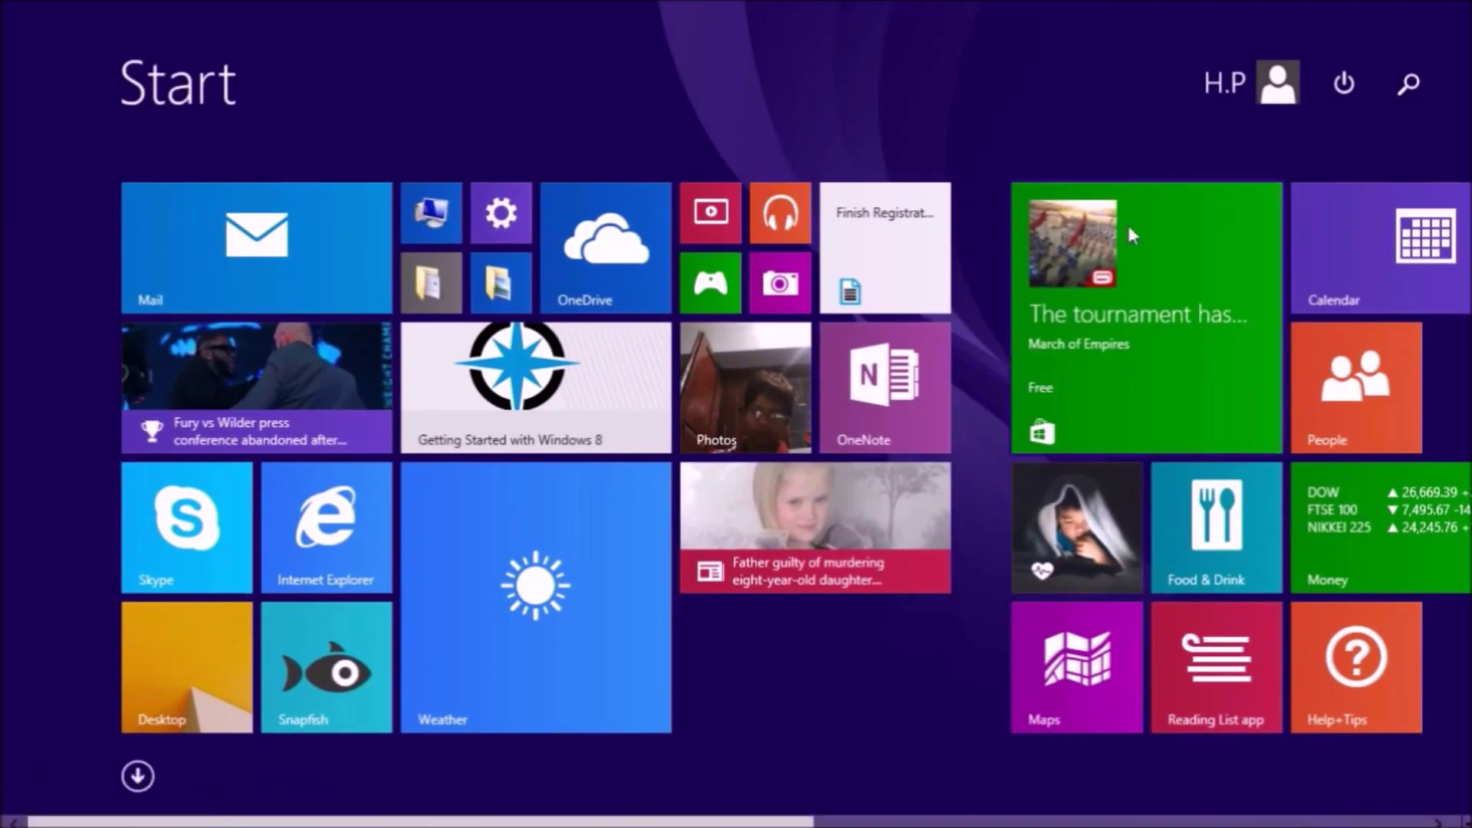
pyautogui.click(1409, 85)
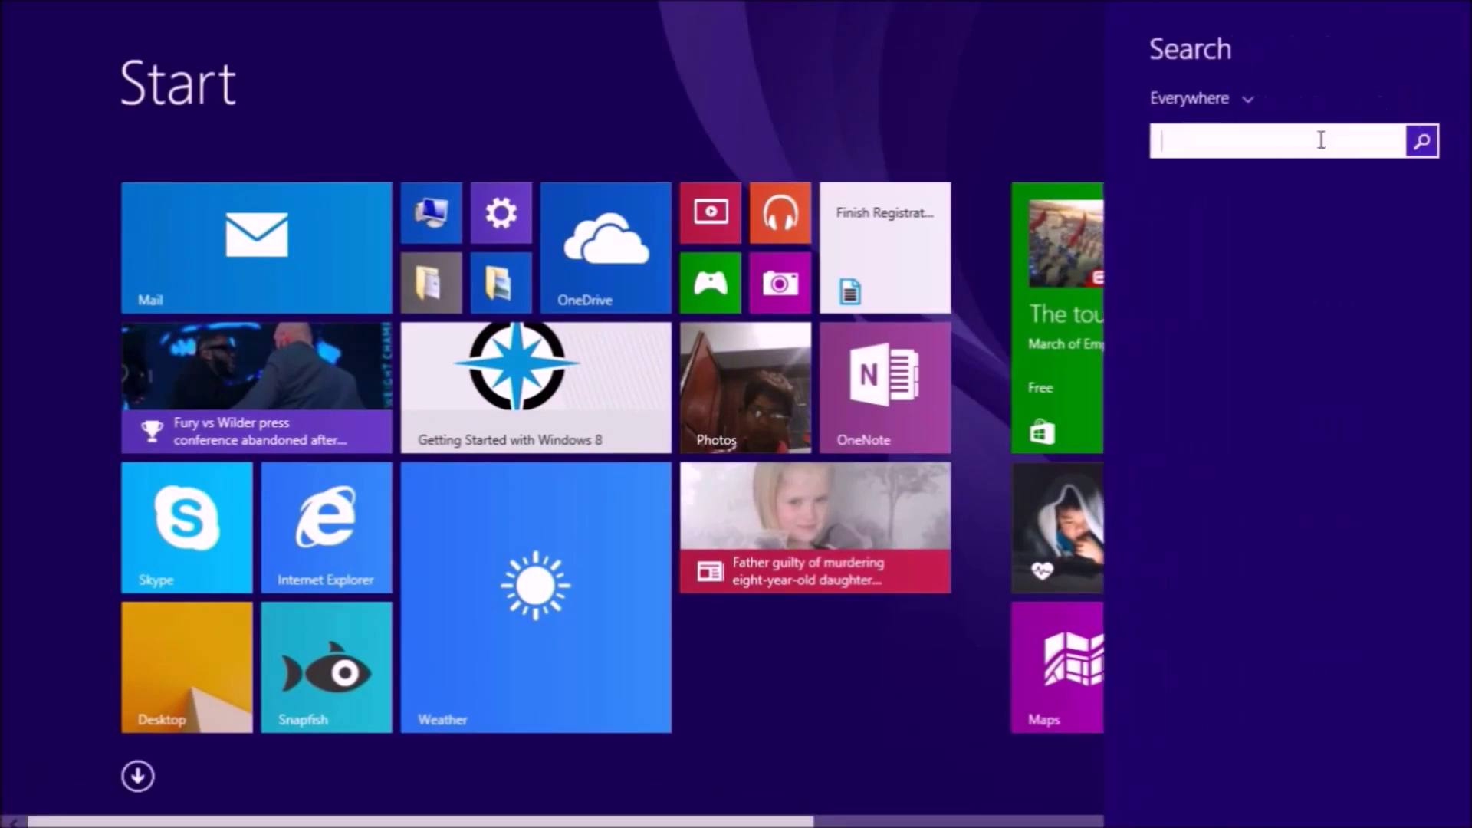
pyautogui.write('ma')
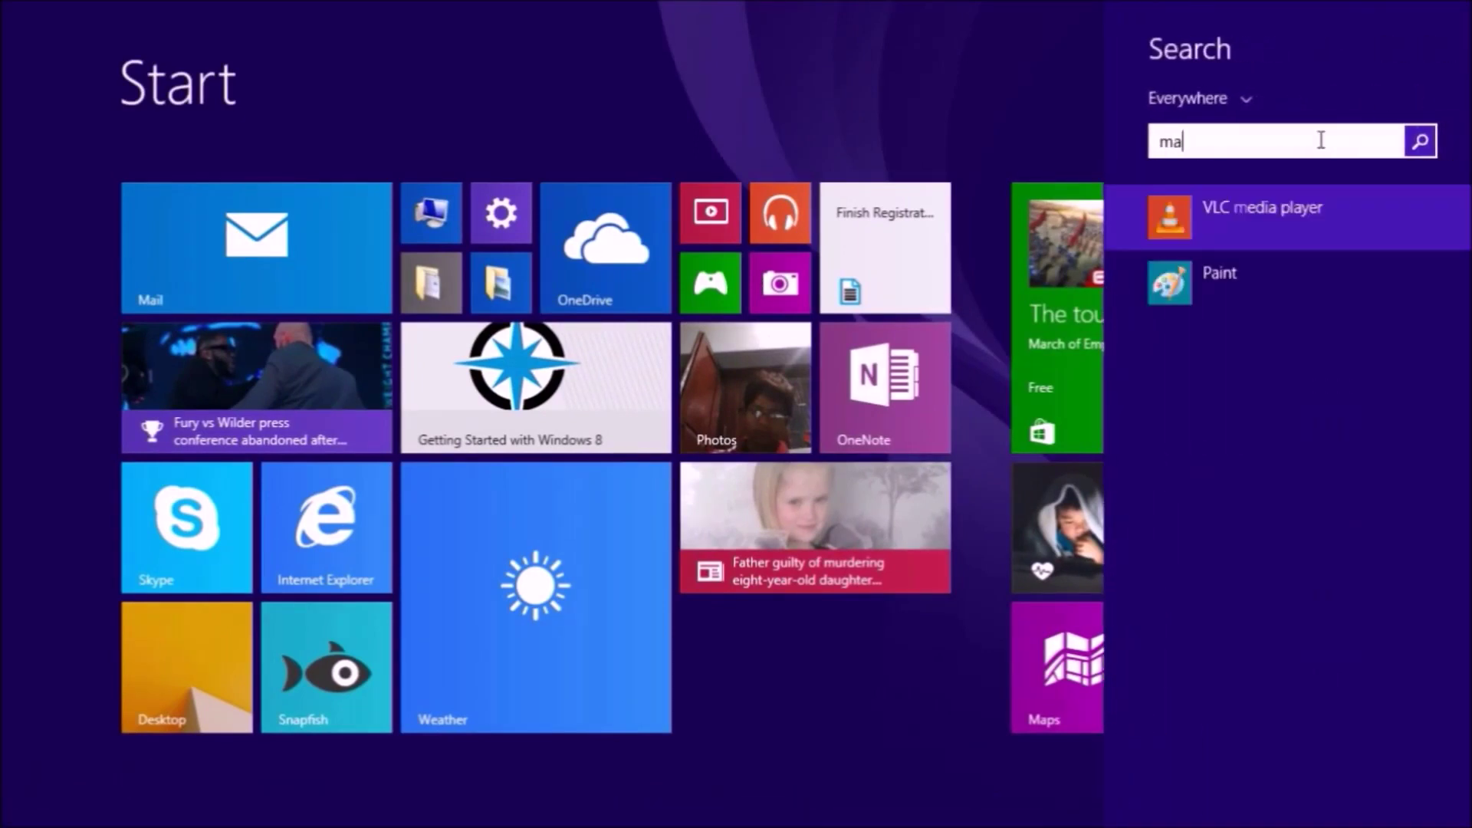
pyautogui.write('th Input Panel')
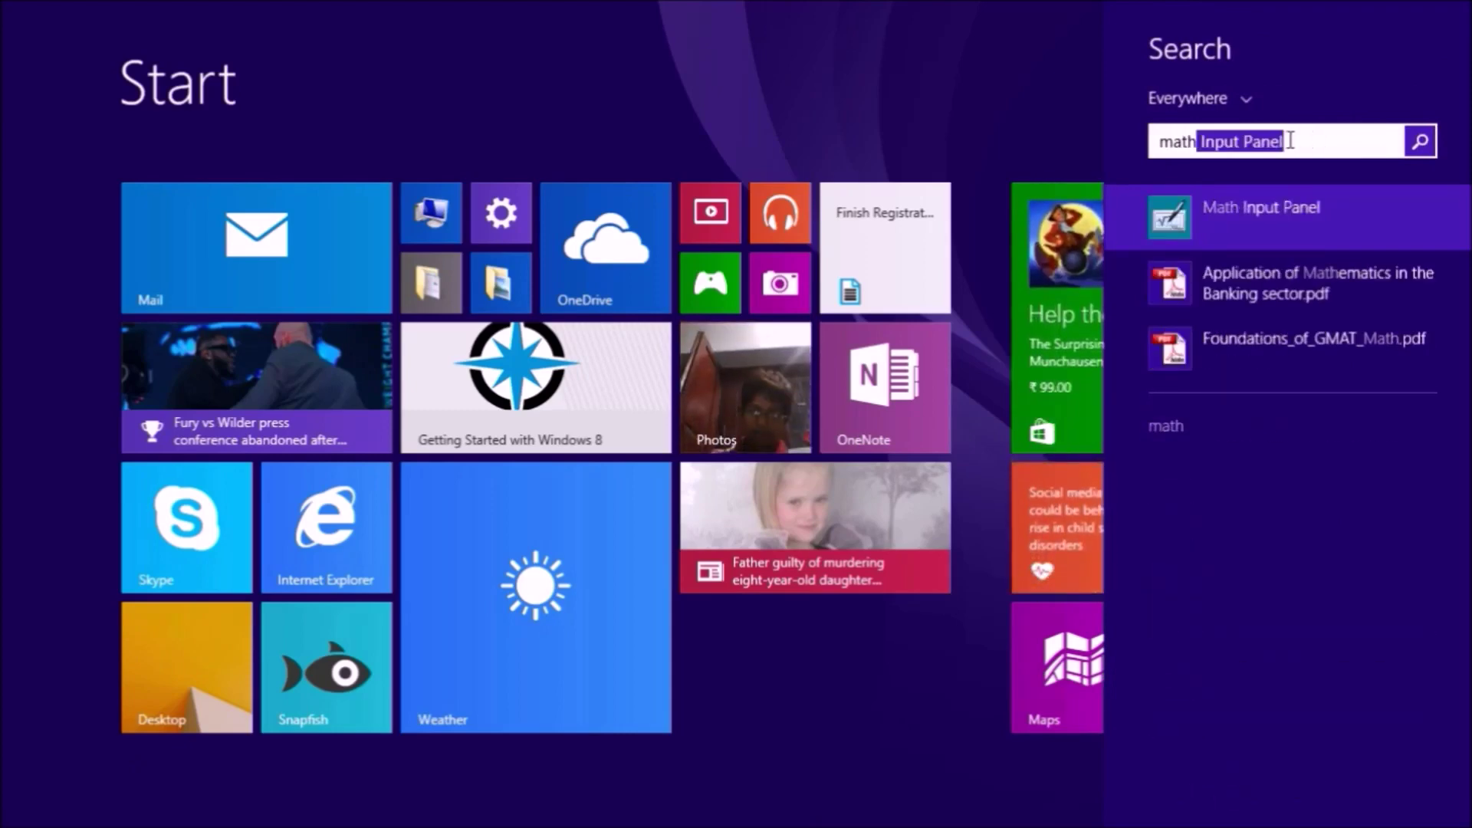
pyautogui.click(1276, 214)
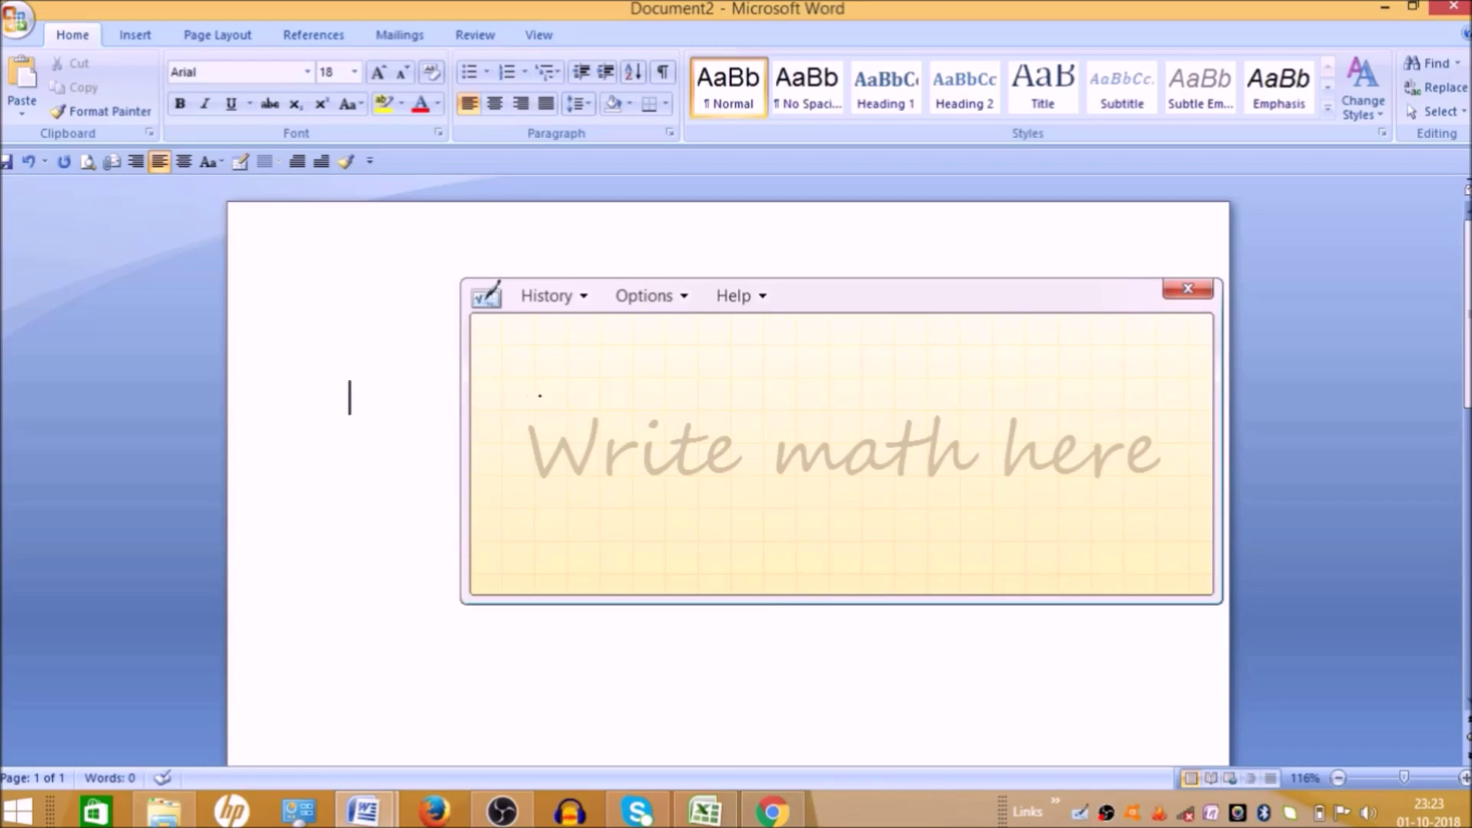
# Handwrite x = √(y² − z) above a fraction bar, with x² as the denominator.
pyautogui.moveTo(545, 377)
pyautogui.mouseDown()
pyautogui.moveTo(570, 412)
pyautogui.moveTo(549, 411)
pyautogui.mouseUp()
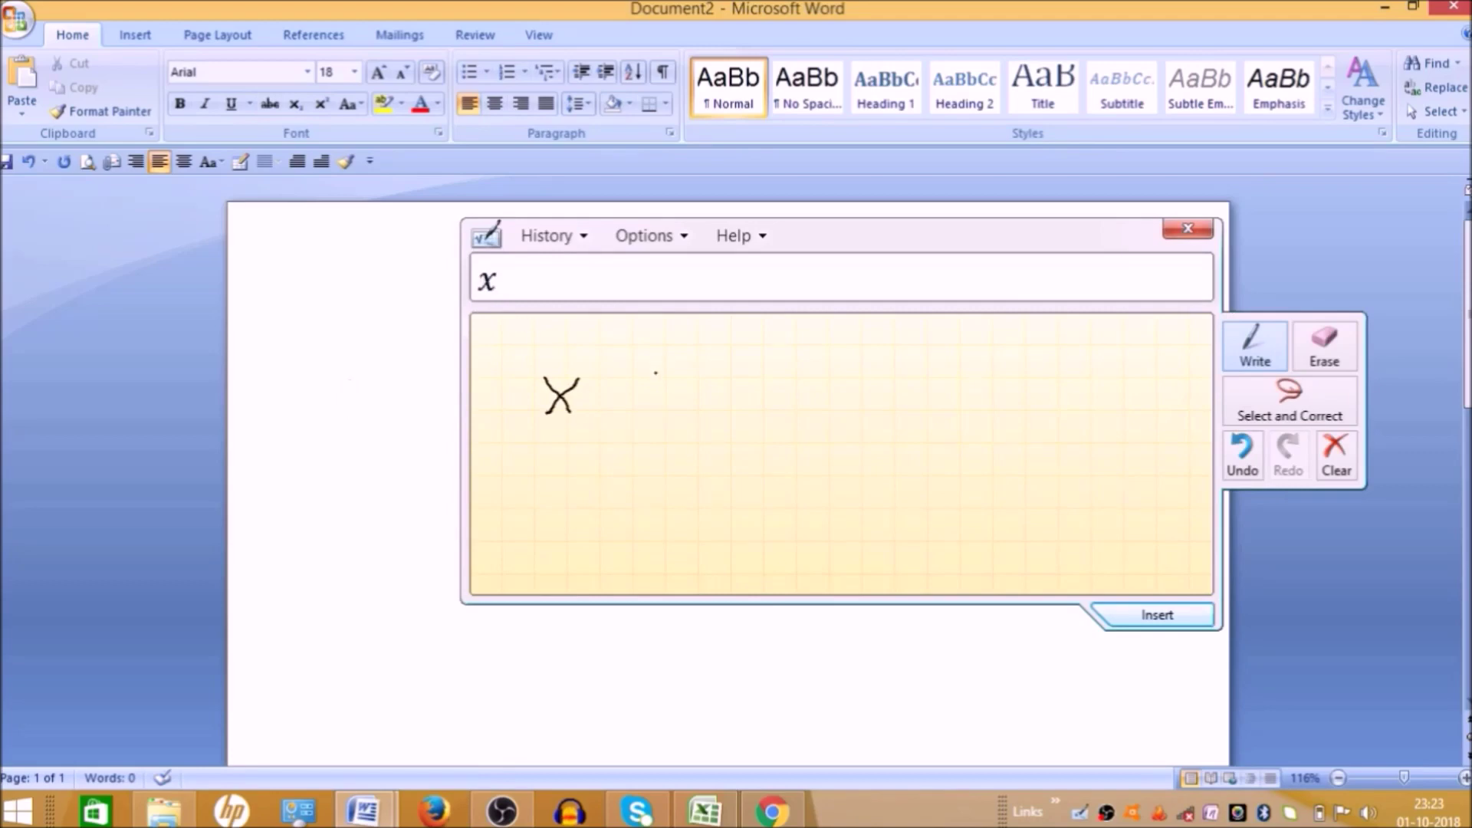
pyautogui.moveTo(633, 386)
pyautogui.mouseDown()
pyautogui.moveTo(653, 385)
pyautogui.moveTo(642, 395)
pyautogui.mouseUp()
pyautogui.moveTo(681, 398); pyautogui.dragTo(820, 365)
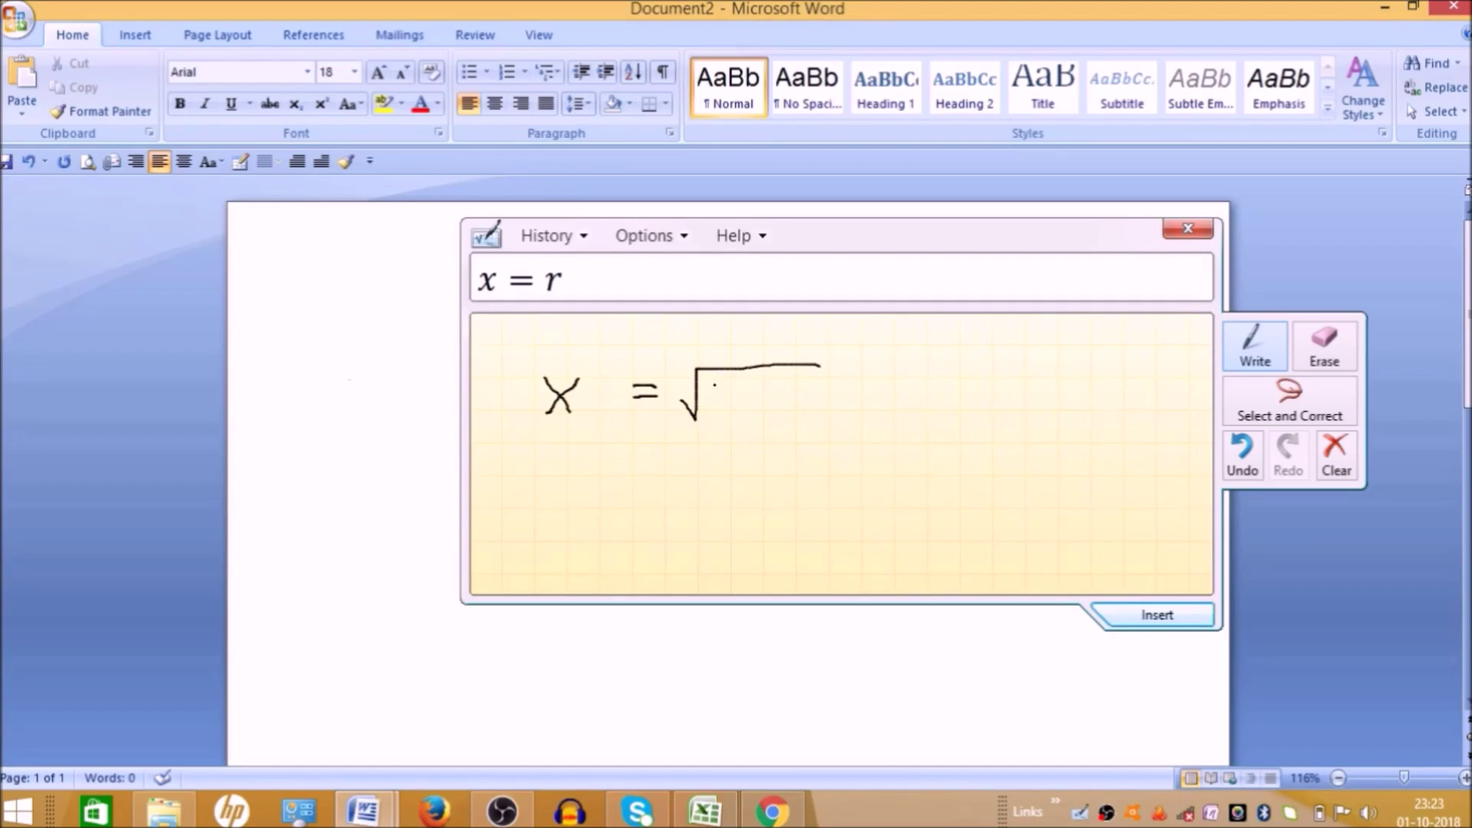
pyautogui.moveTo(716, 385); pyautogui.dragTo(730, 418)
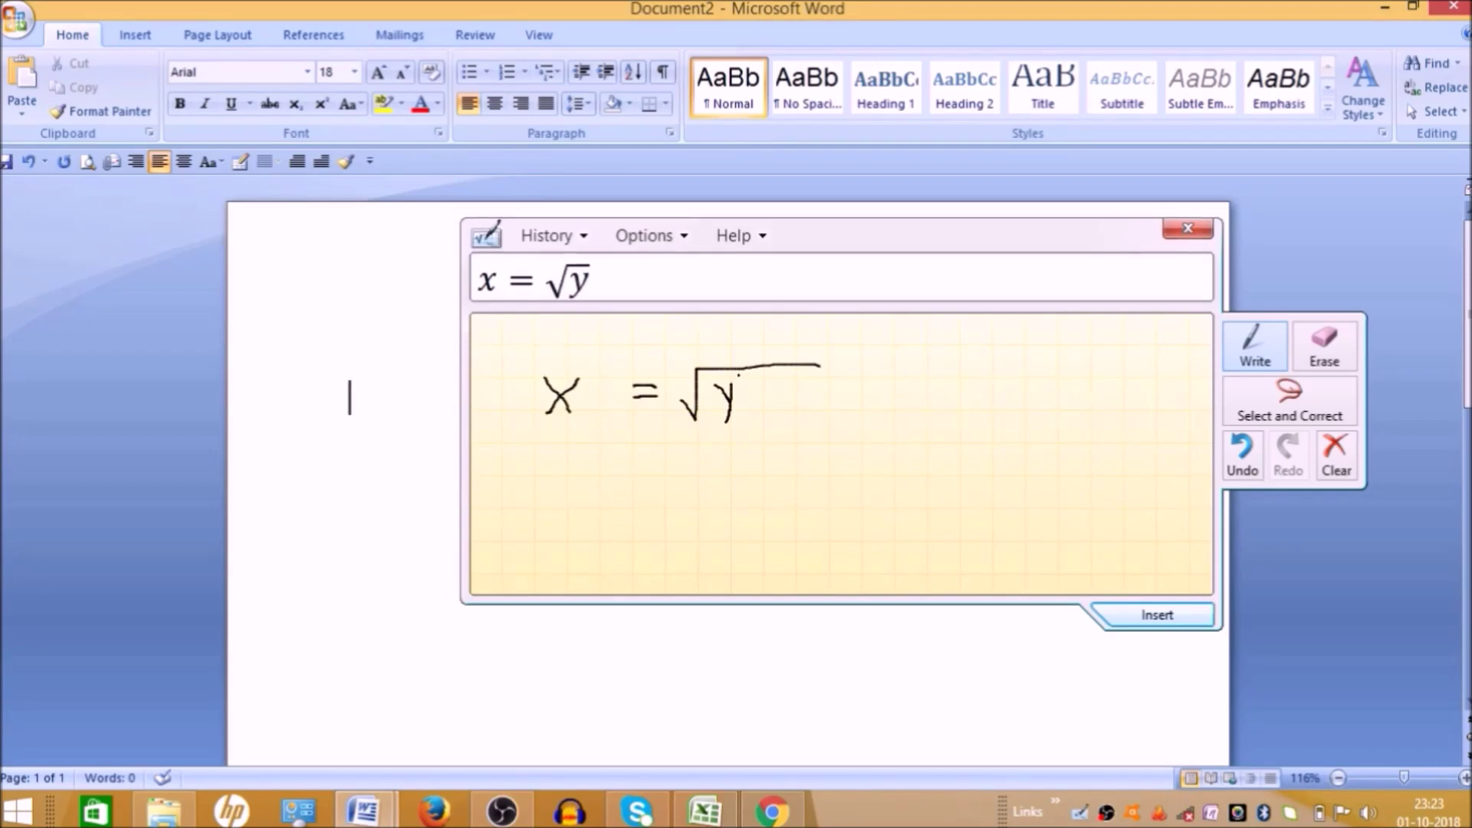
pyautogui.moveTo(748, 379); pyautogui.dragTo(742, 391)
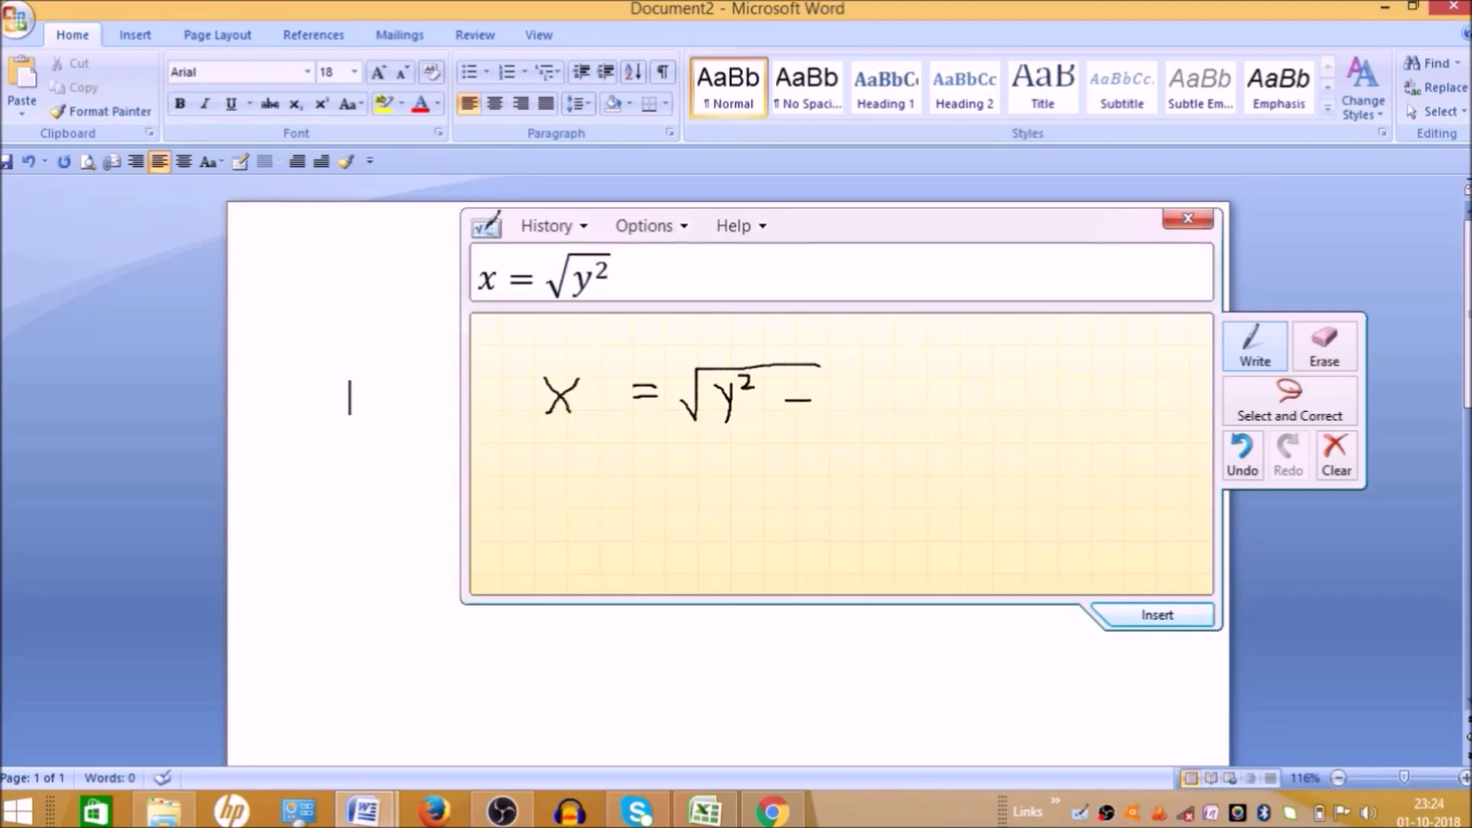
pyautogui.moveTo(839, 385)
pyautogui.mouseDown()
pyautogui.moveTo(860, 383)
pyautogui.moveTo(841, 401)
pyautogui.mouseUp()
pyautogui.moveTo(717, 429); pyautogui.dragTo(858, 428)
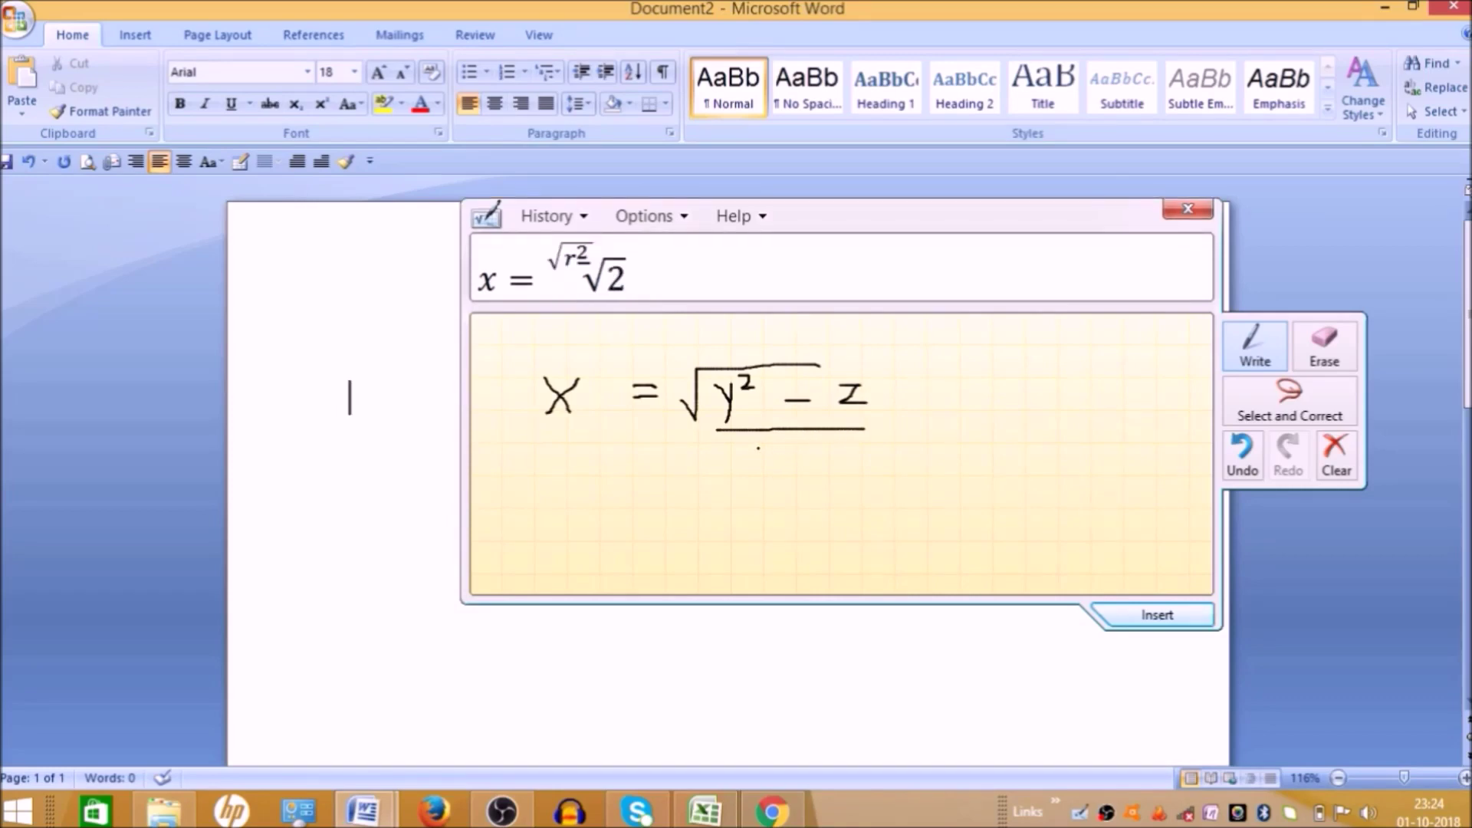
pyautogui.moveTo(758, 448)
pyautogui.mouseDown()
pyautogui.moveTo(782, 471)
pyautogui.moveTo(798, 453)
pyautogui.moveTo(791, 464)
pyautogui.moveTo(811, 474)
pyautogui.moveTo(809, 452)
pyautogui.moveTo(823, 453)
pyautogui.mouseUp()
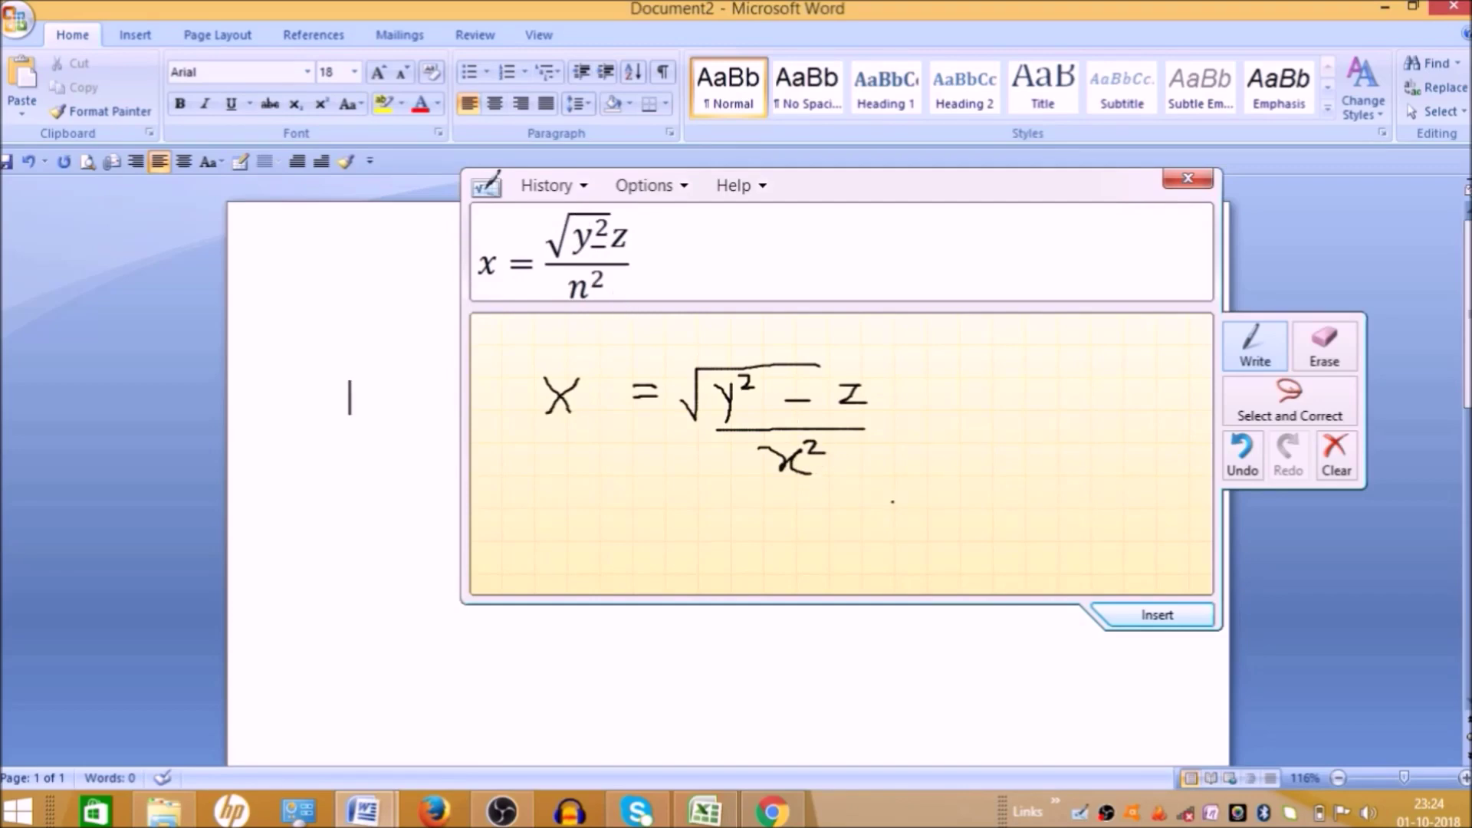
# Correct the recognized denominator from n² to x² and insert the equation into Word.
pyautogui.click(1325, 416)
pyautogui.moveTo(776, 493)
pyautogui.mouseDown()
pyautogui.moveTo(845, 477)
pyautogui.moveTo(767, 438)
pyautogui.moveTo(750, 455)
pyautogui.moveTo(778, 503)
pyautogui.mouseUp()
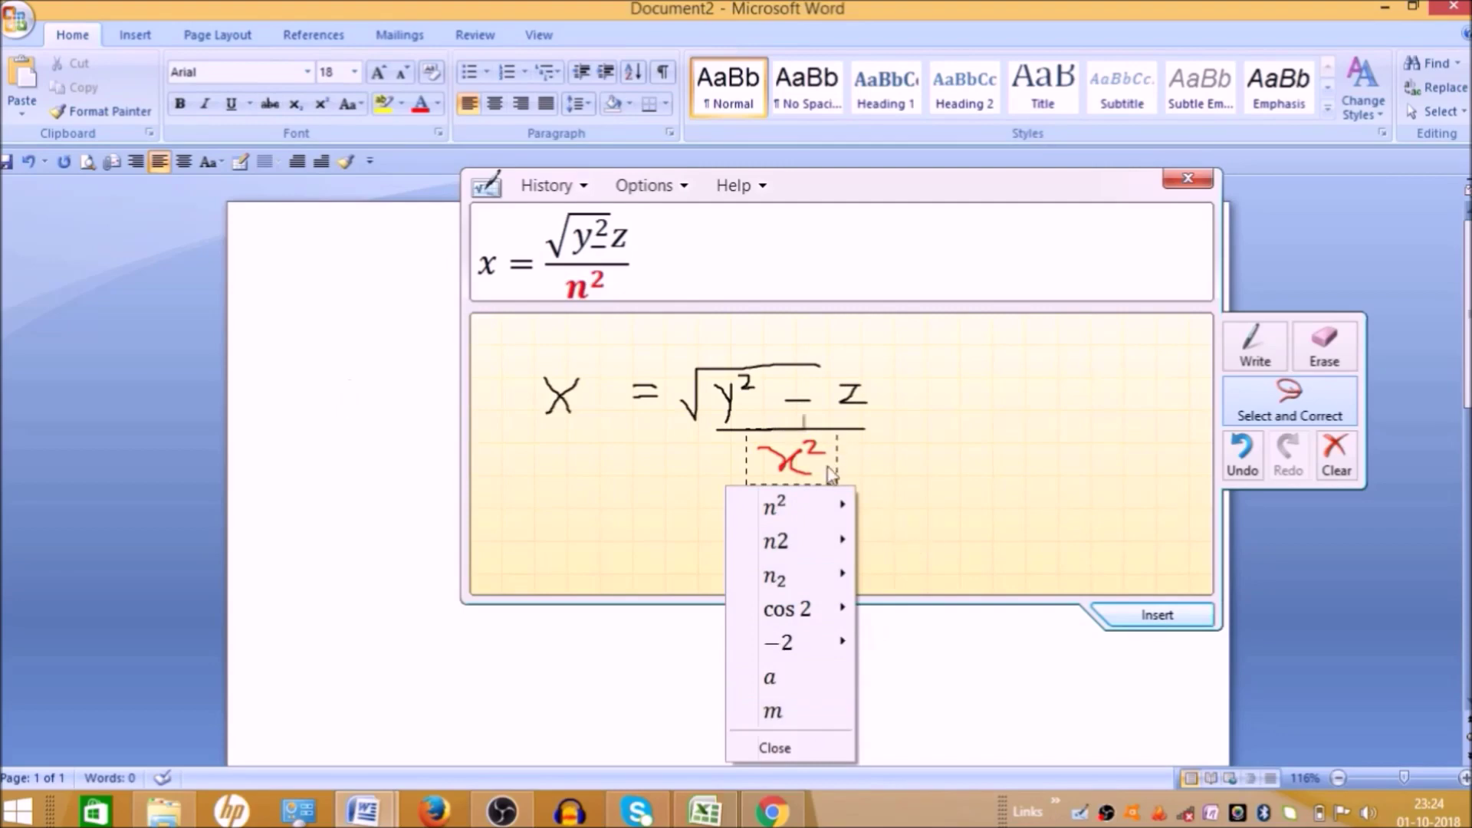
pyautogui.moveTo(794, 508)
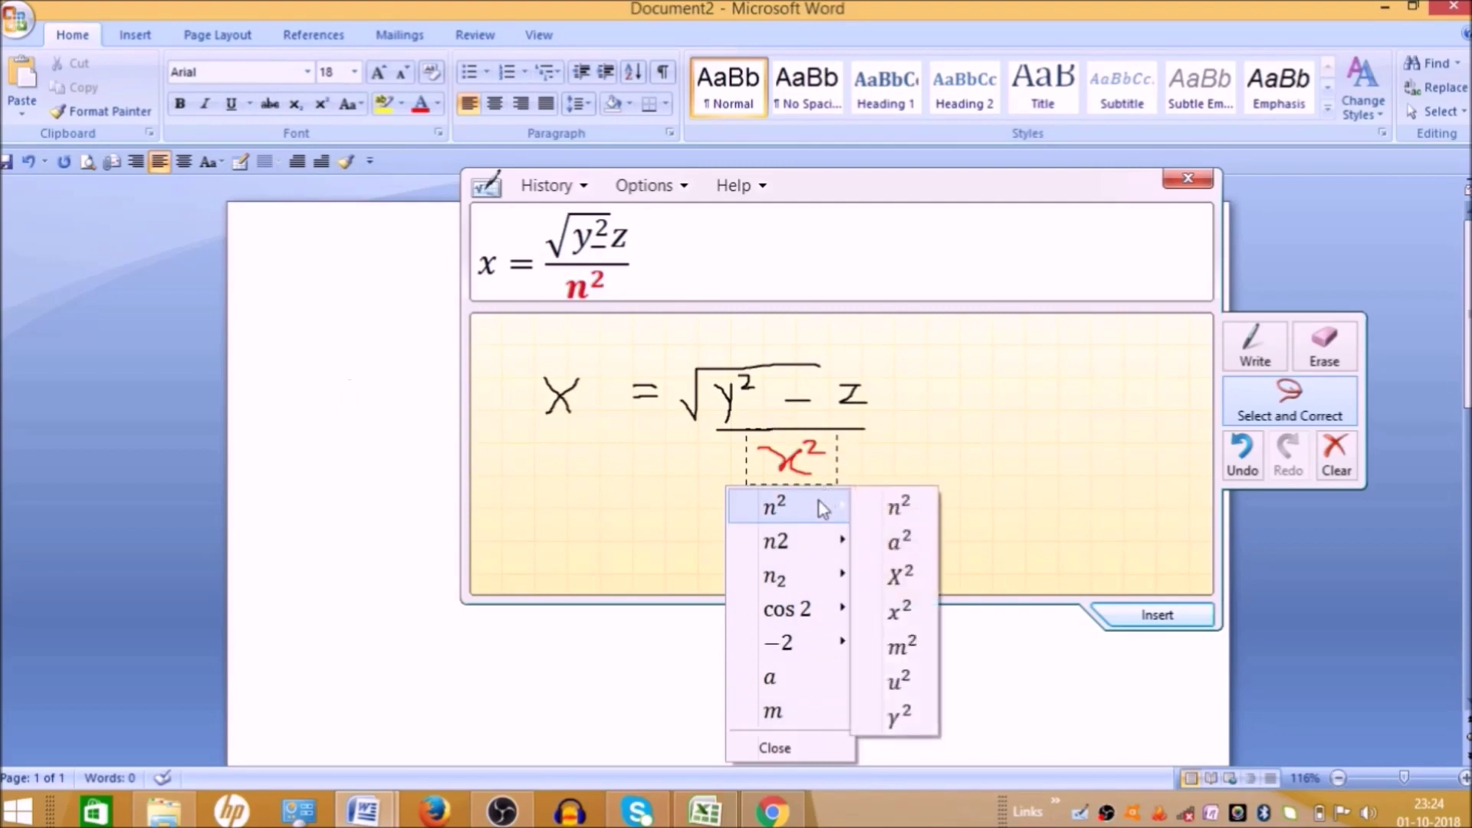
pyautogui.click(900, 613)
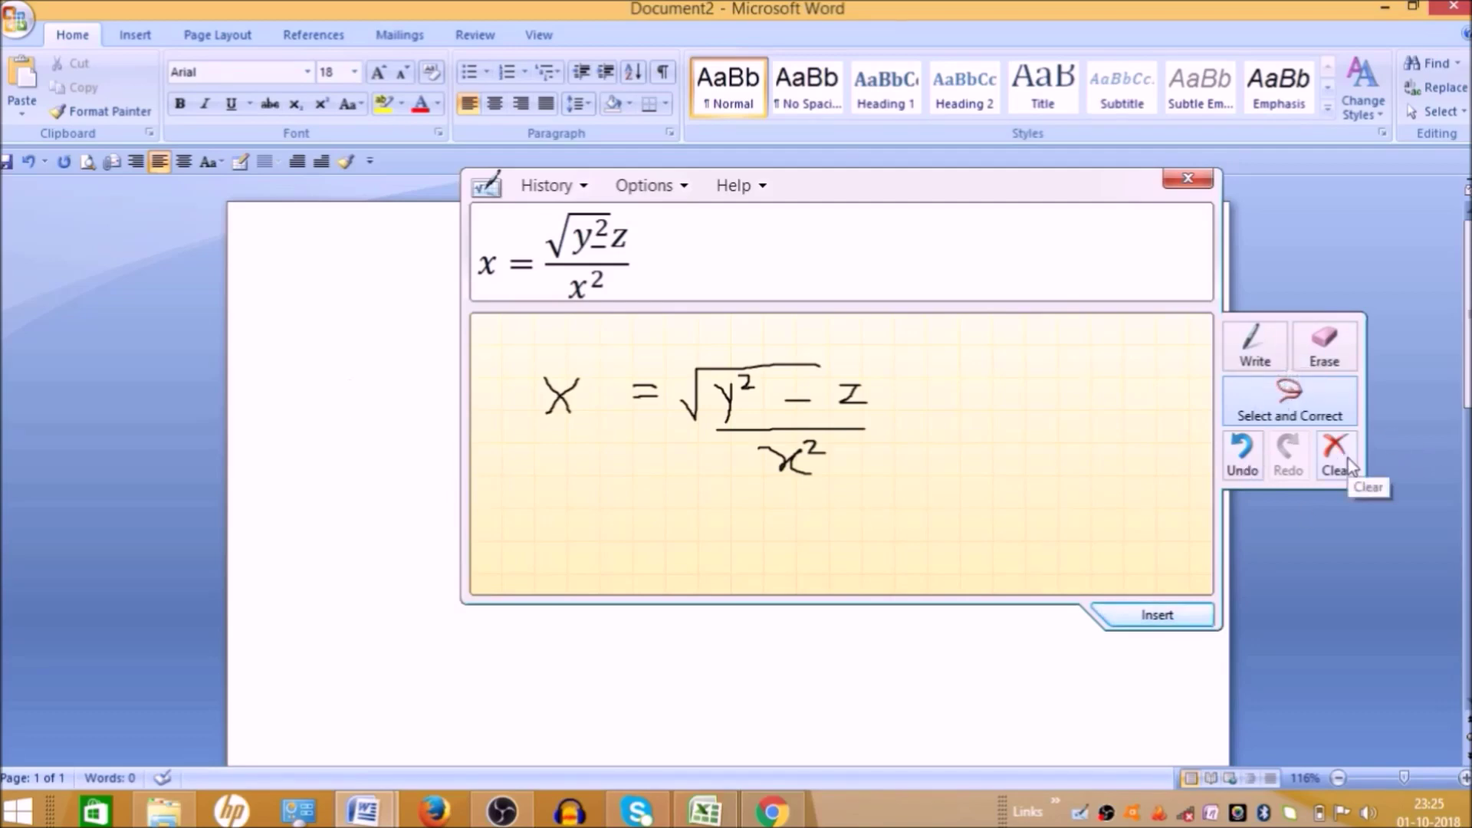
pyautogui.click(1158, 616)
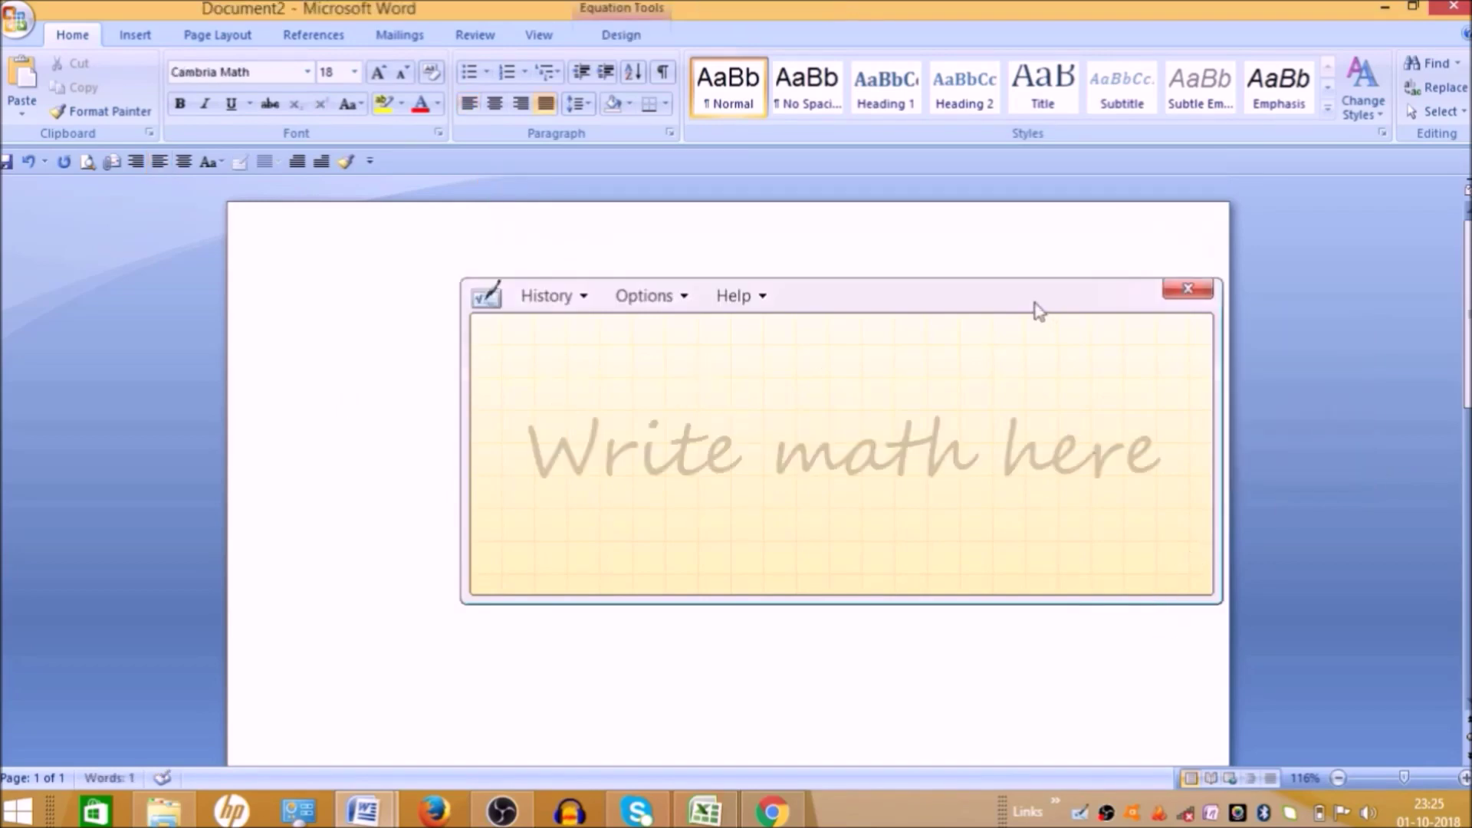
# Start a new line after the inserted equation and move Math Input Panel aside.
pyautogui.moveTo(1012, 294); pyautogui.dragTo(951, 560)
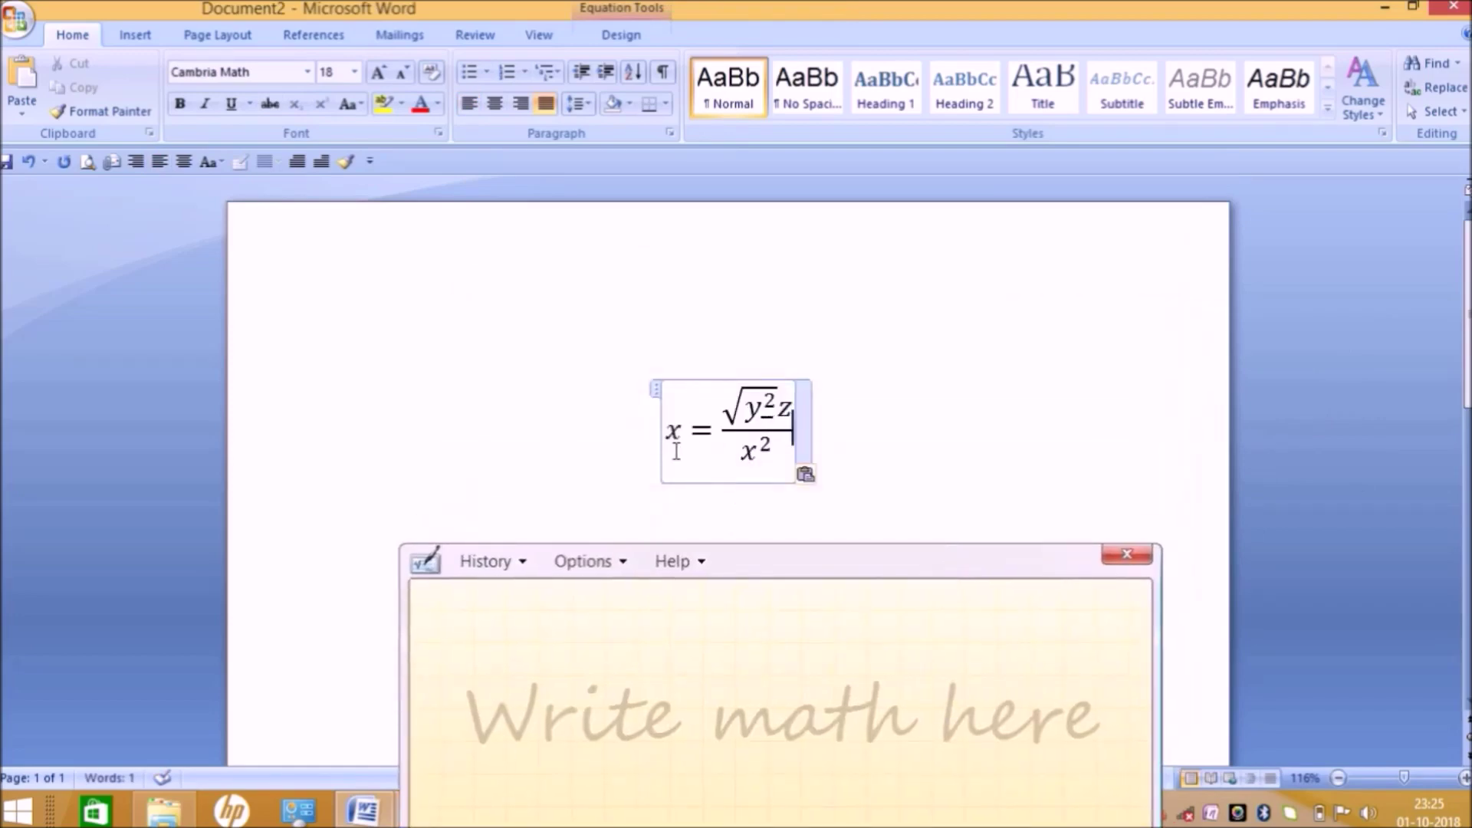
pyautogui.click(838, 419)
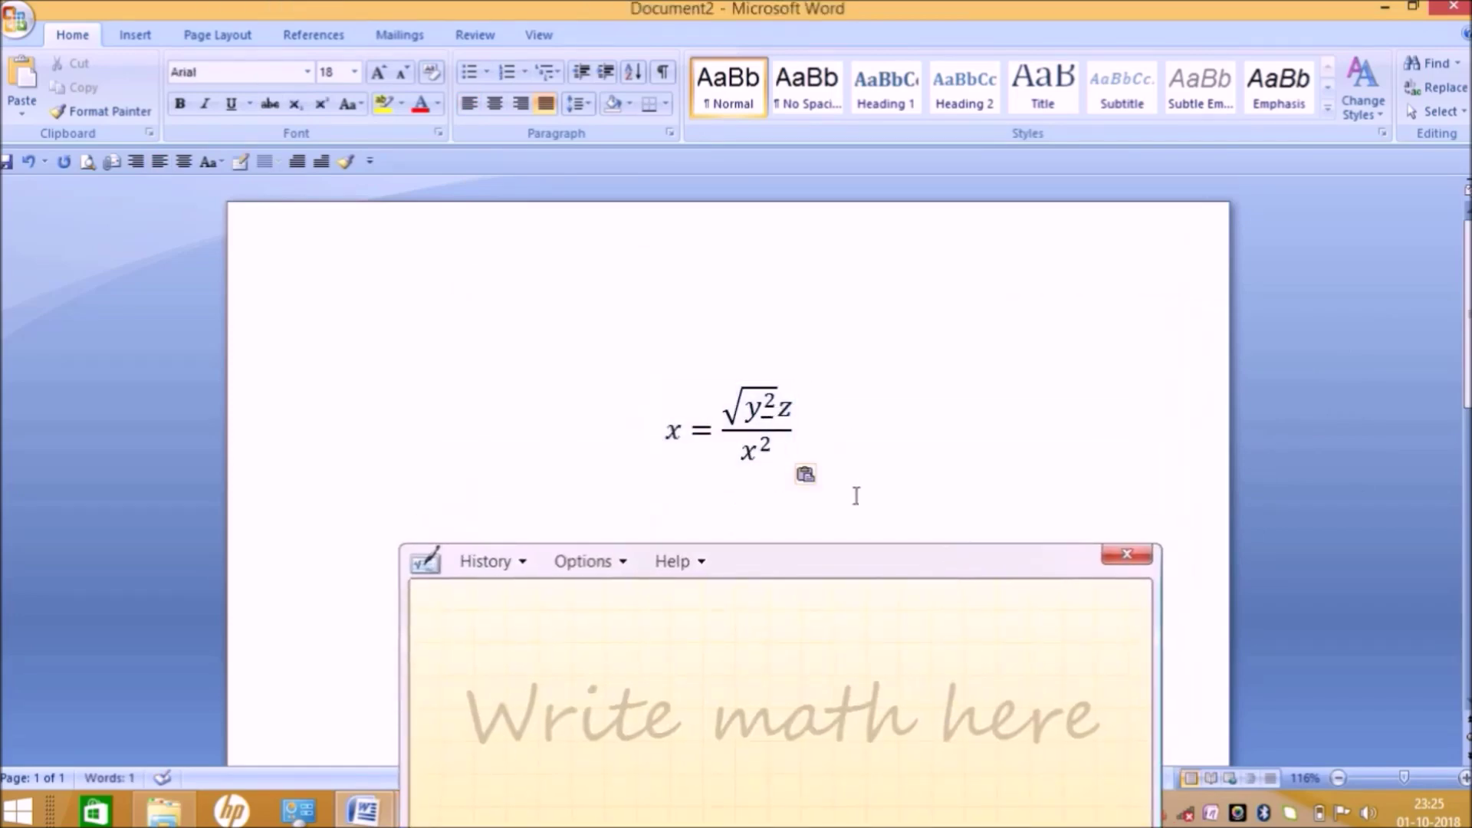
pyautogui.moveTo(899, 567); pyautogui.dragTo(963, 658)
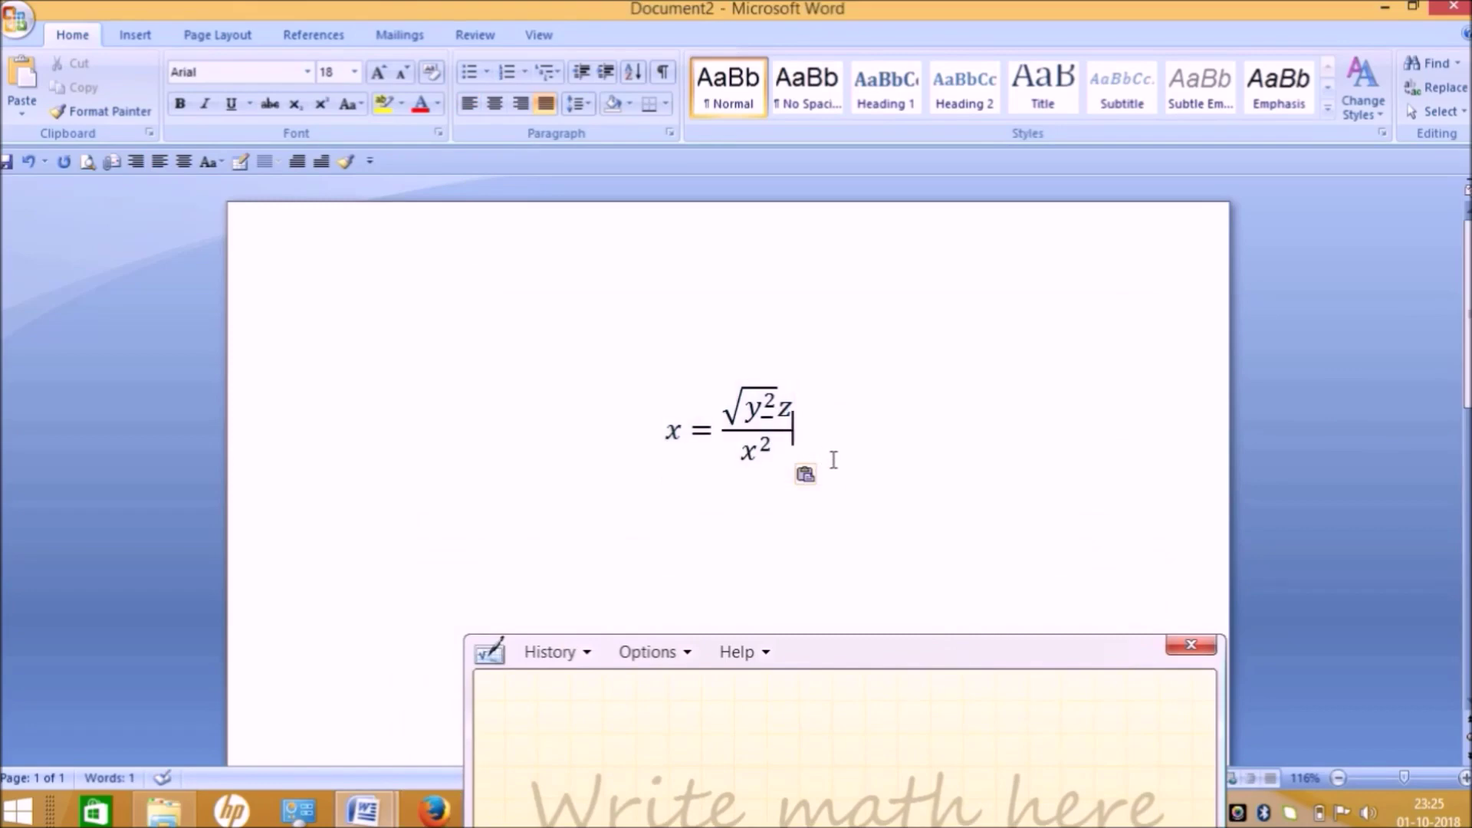
pyautogui.click(682, 426)
pyautogui.press('Return')
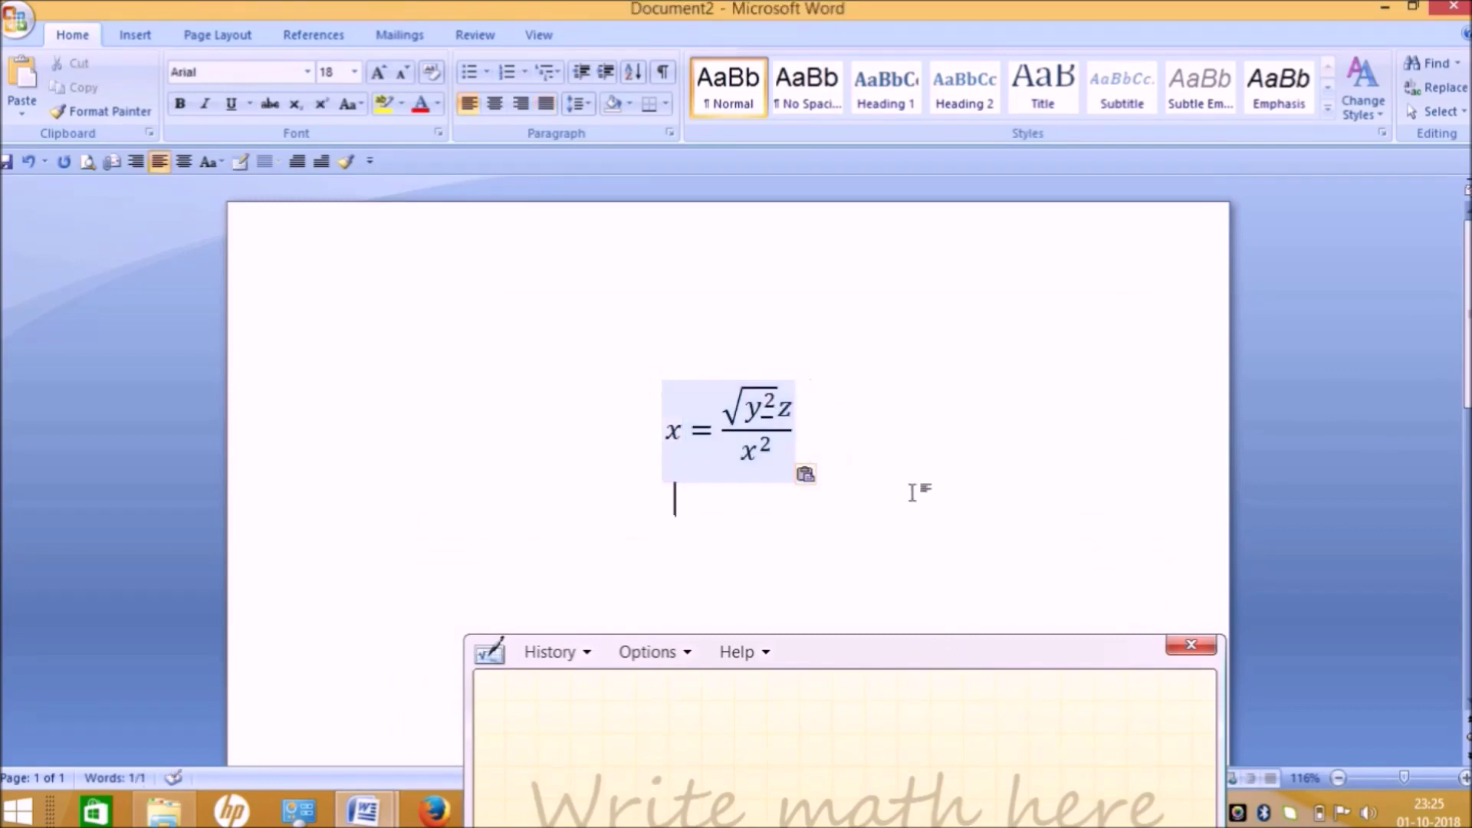
pyautogui.moveTo(988, 652); pyautogui.dragTo(1341, 301)
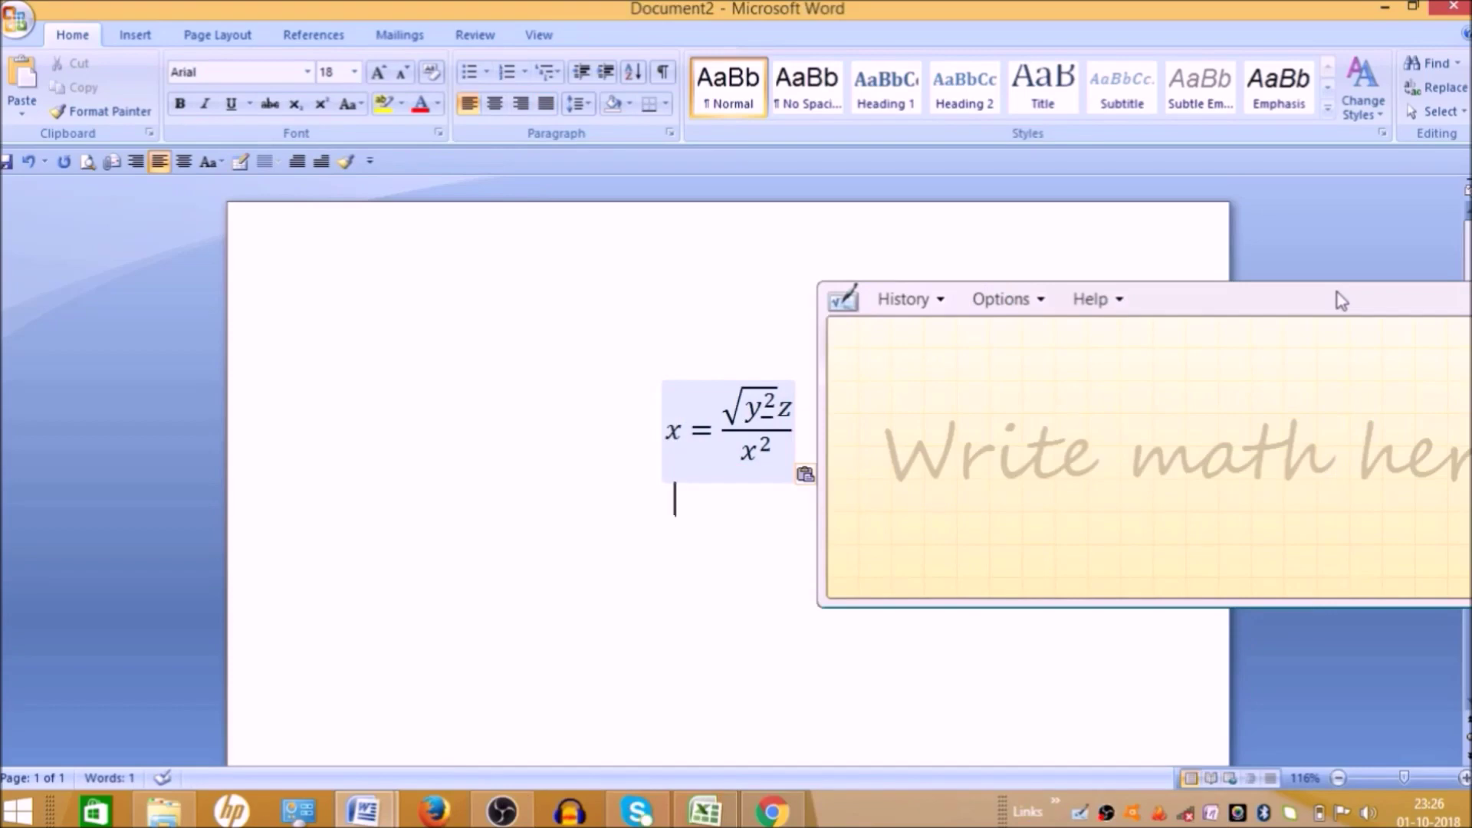
pyautogui.click(146, 38)
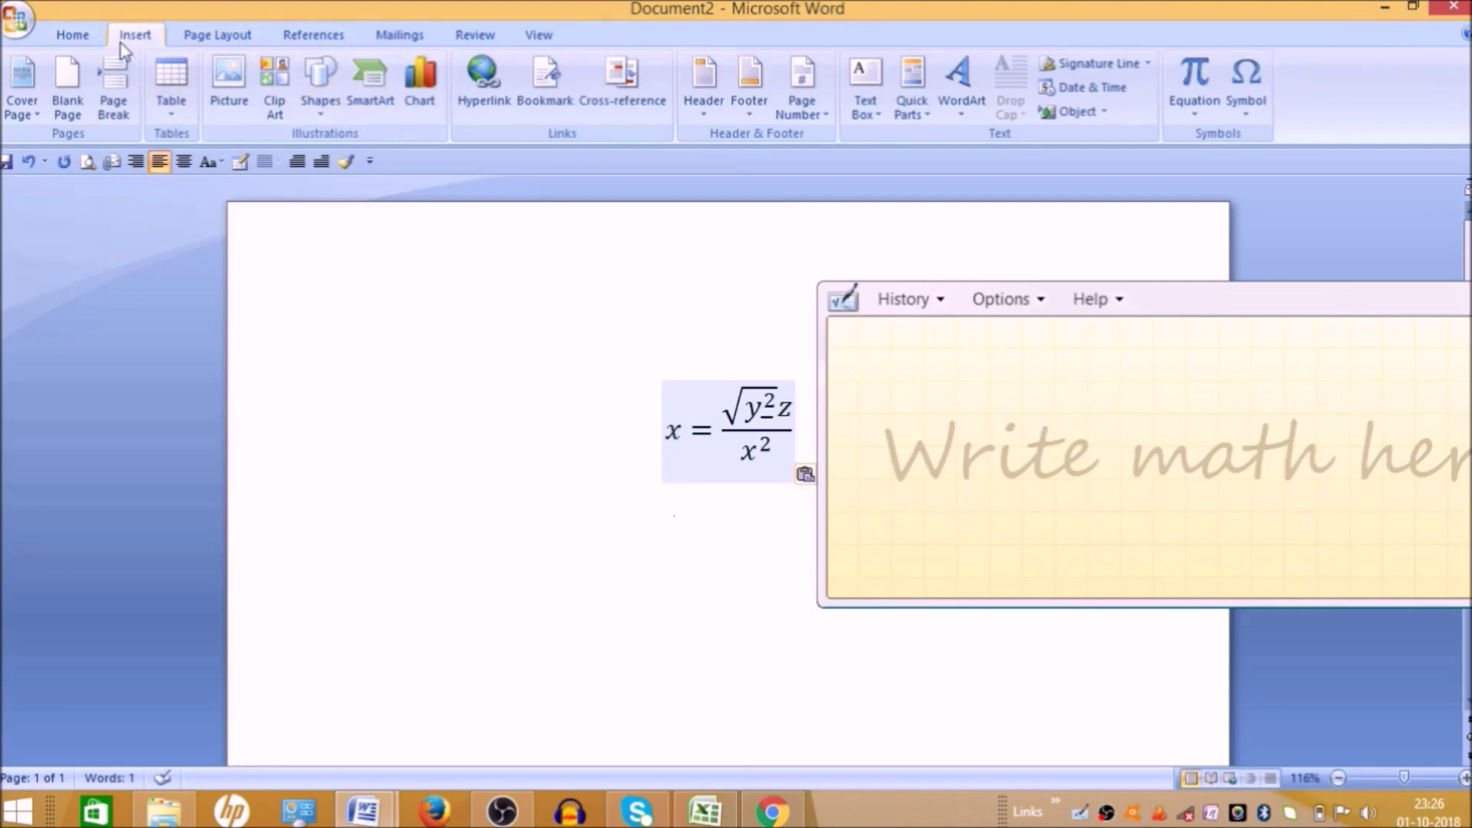
# Insert a blank 'Type equation here' equation from the Equation dropdown gallery.
pyautogui.click(1208, 108)
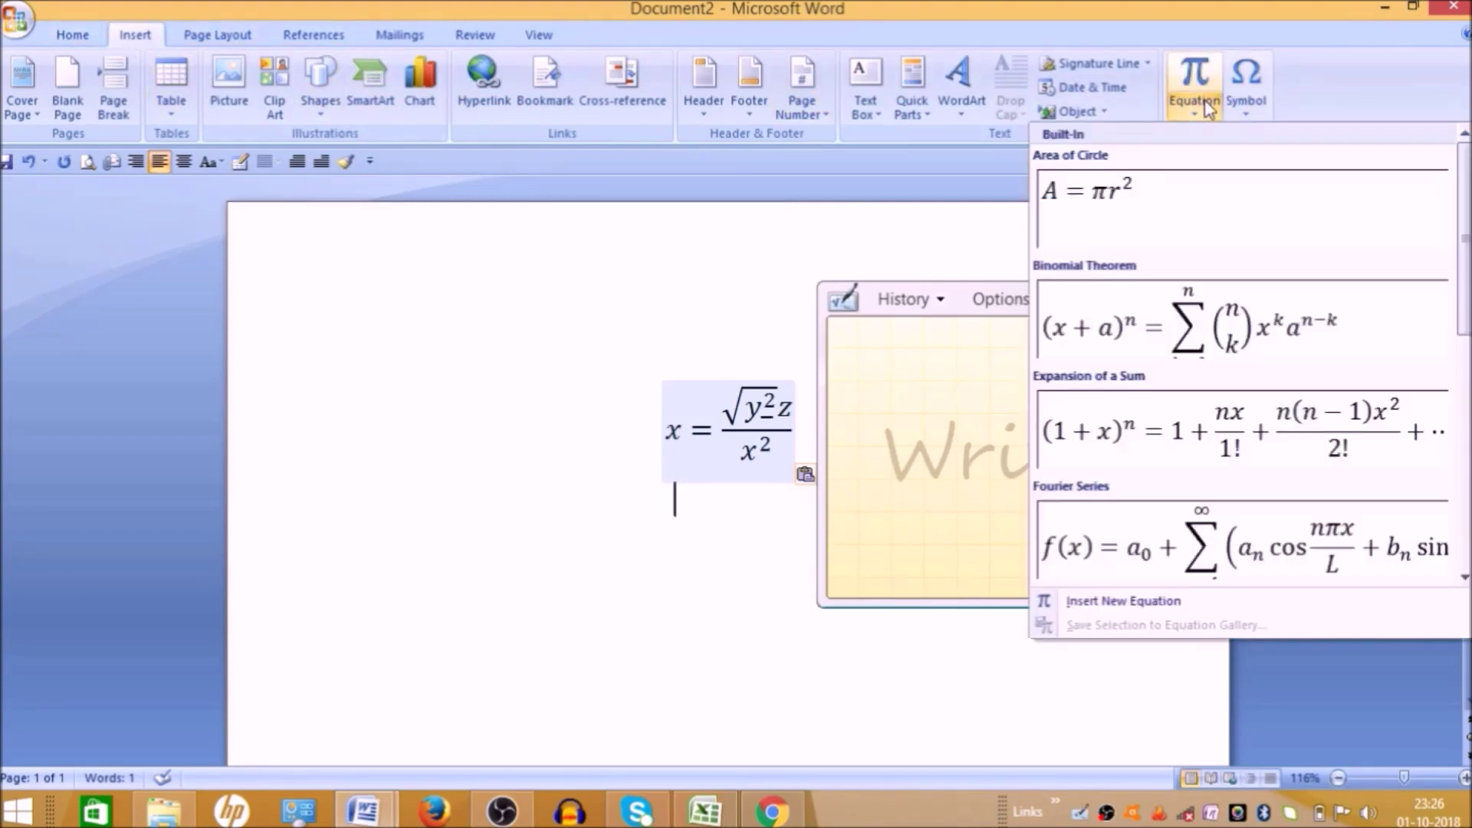
pyautogui.scroll(-1, 1466, 234)
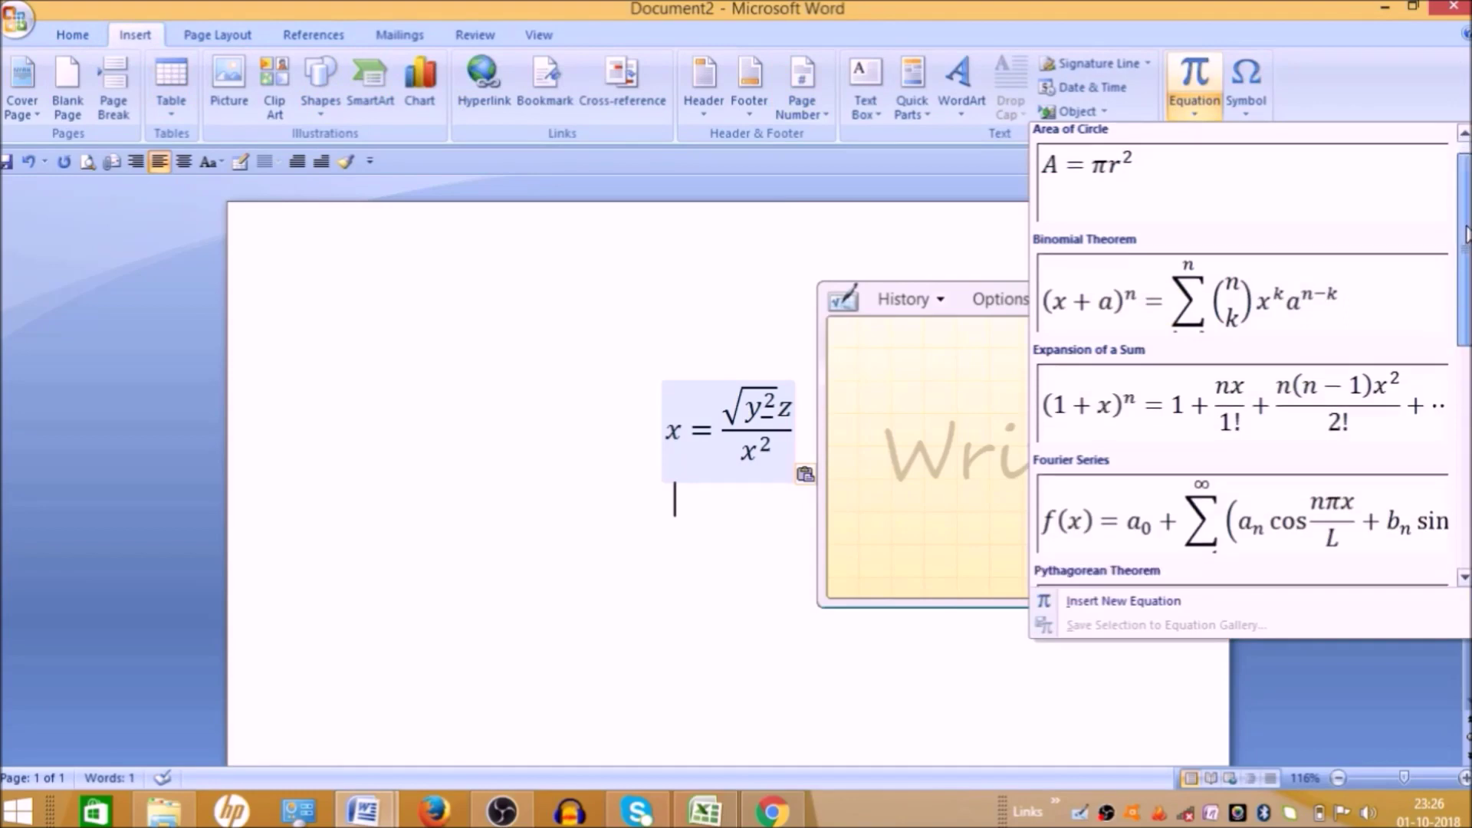
pyautogui.moveTo(1466, 234); pyautogui.dragTo(1466, 278)
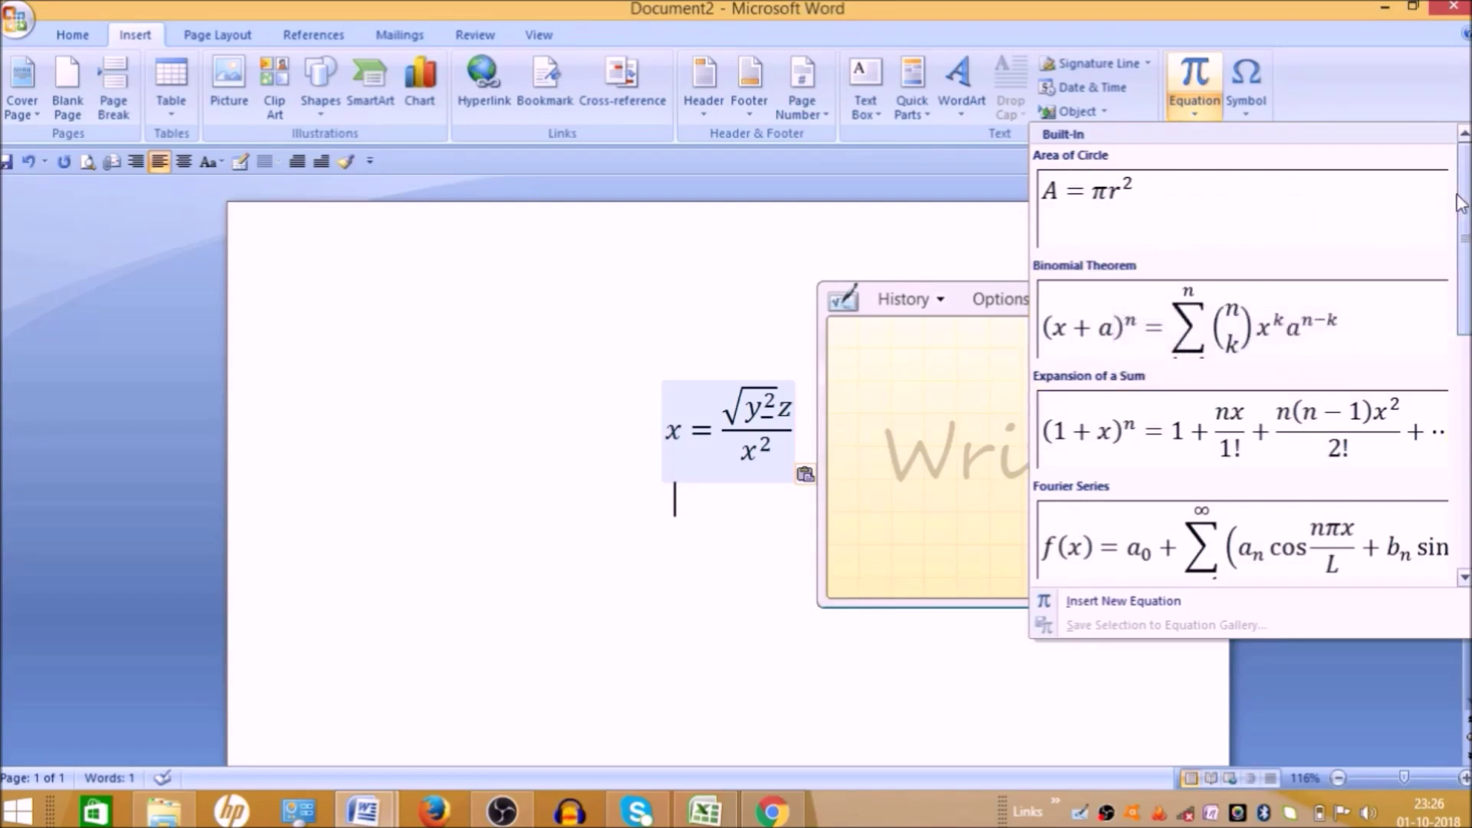
pyautogui.moveTo(1461, 203); pyautogui.dragTo(1466, 413)
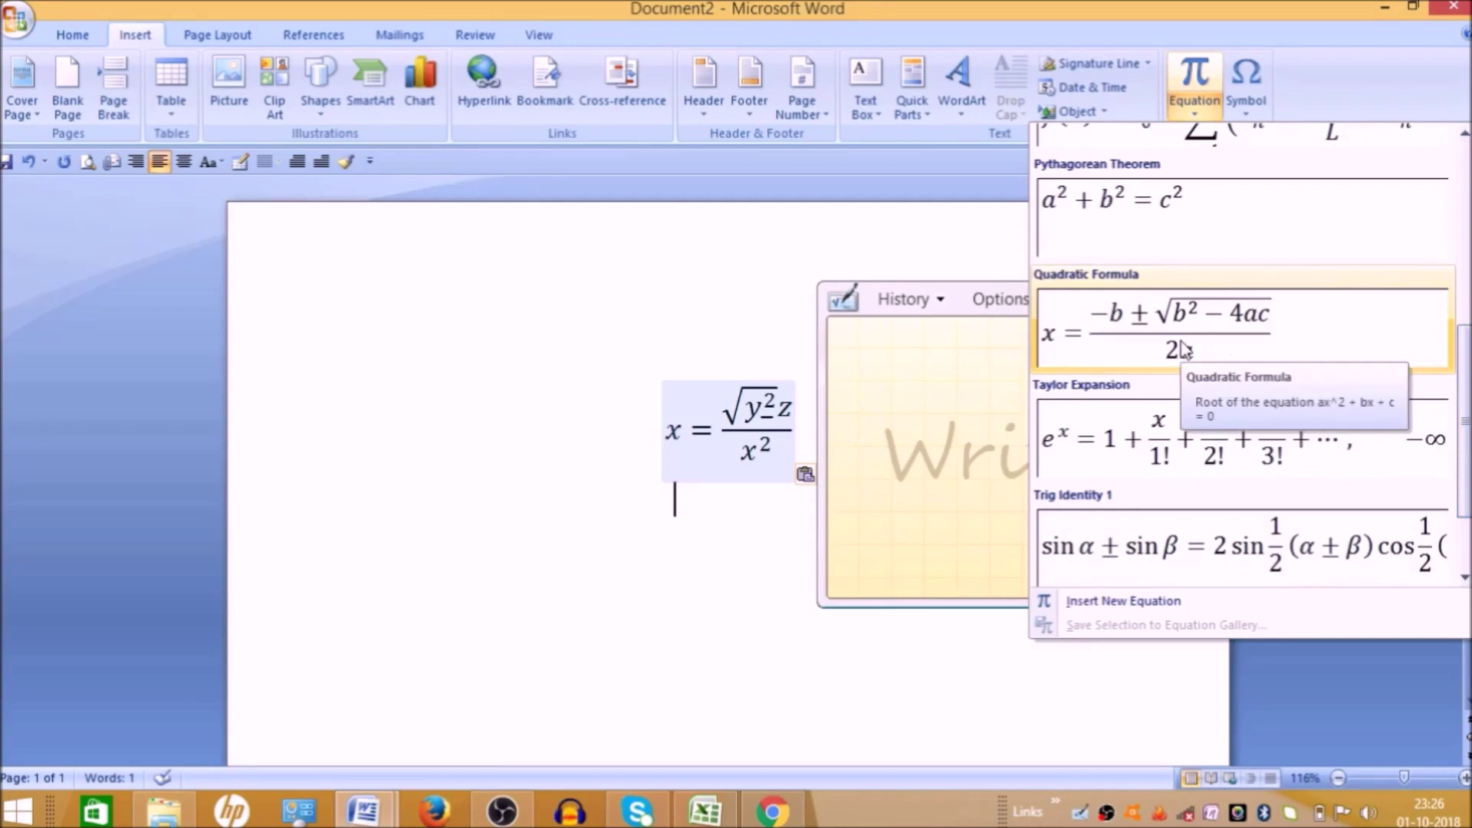
pyautogui.moveTo(1464, 433); pyautogui.dragTo(1466, 500)
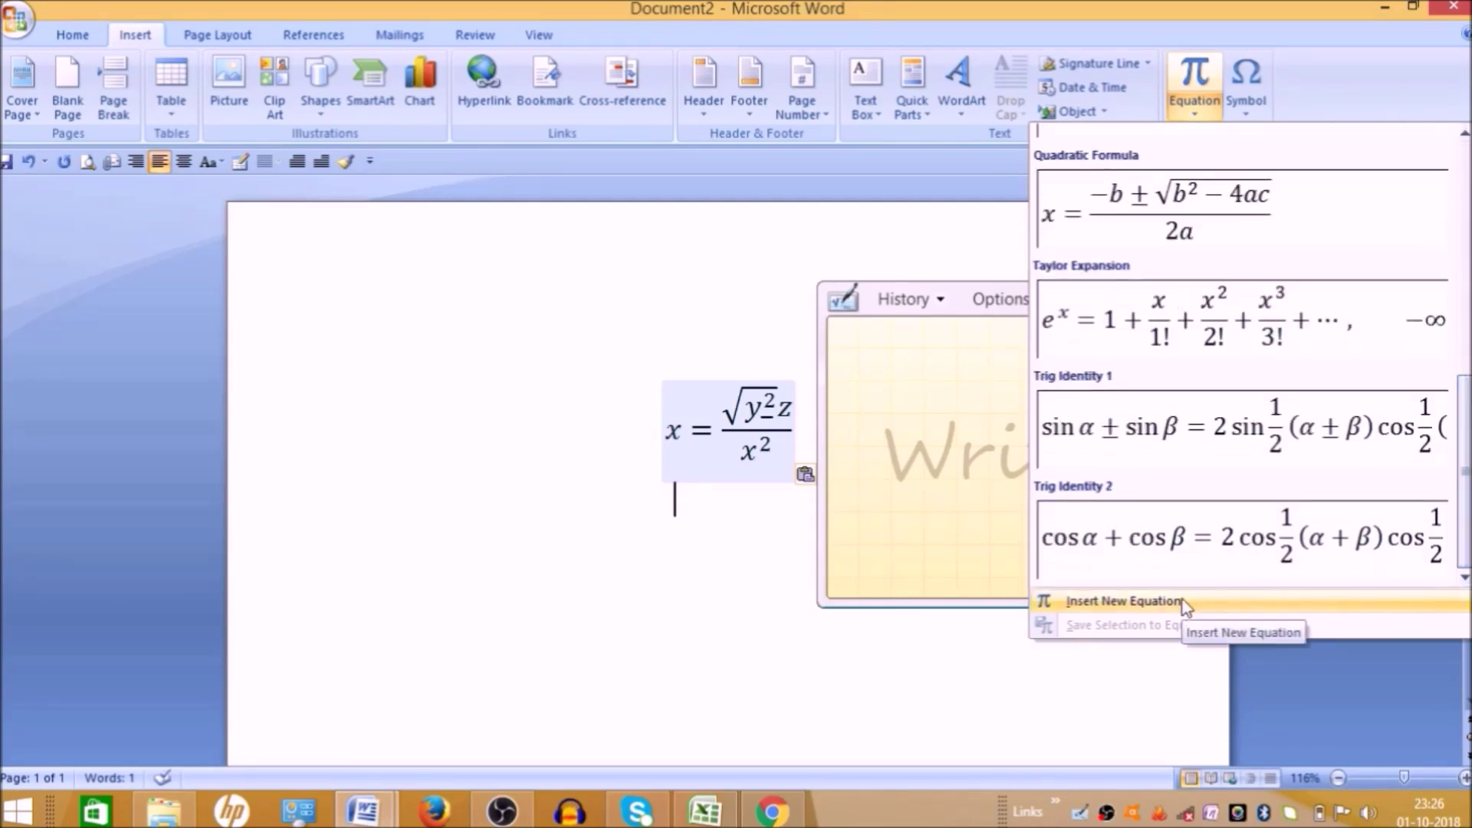
pyautogui.click(1094, 606)
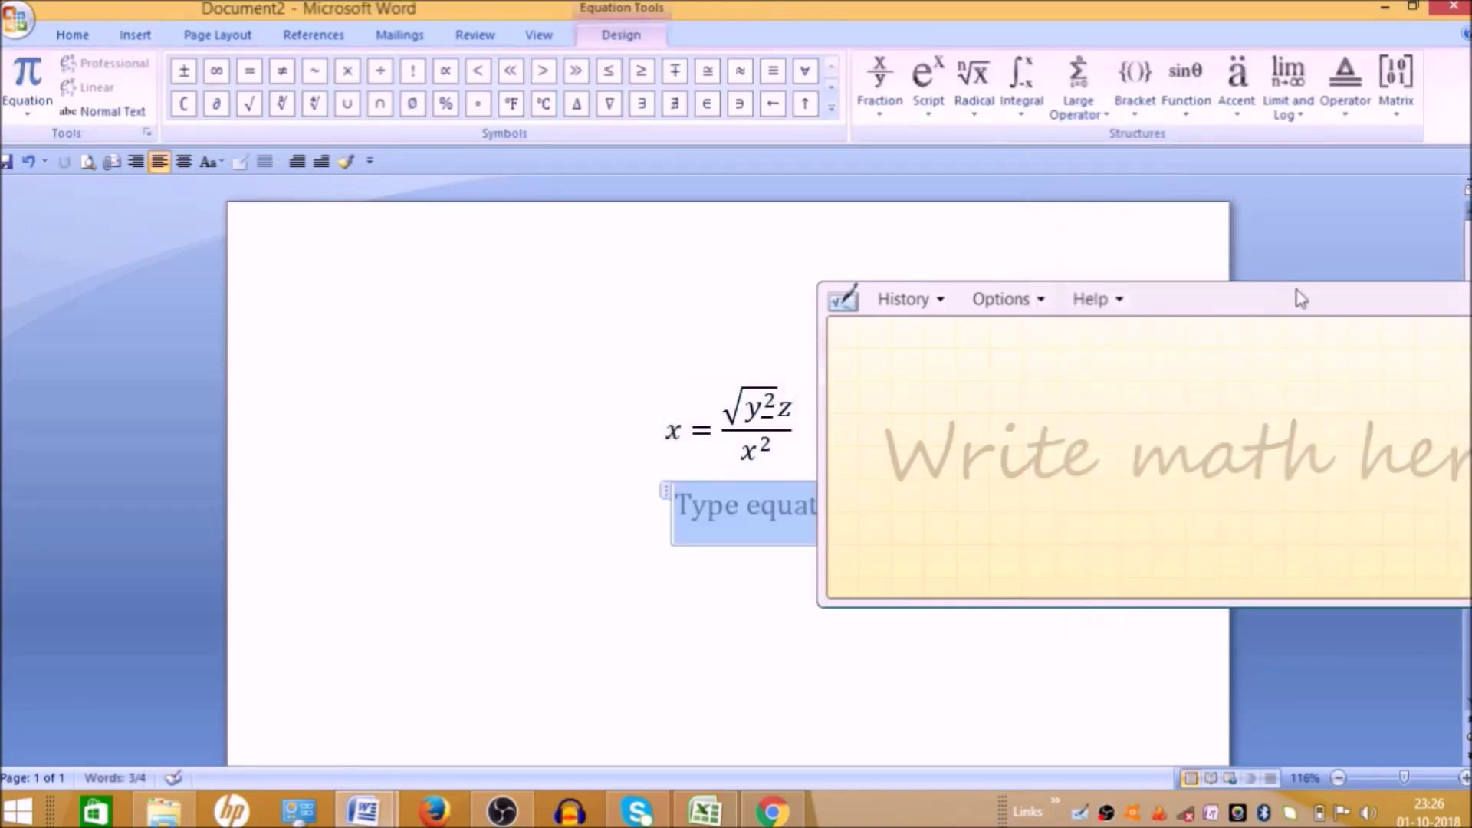
# Close Math Input Panel, preview Fraction, Script, Radical and Integral layouts, then exit equation editing.
pyautogui.moveTo(1331, 303); pyautogui.dragTo(936, 371)
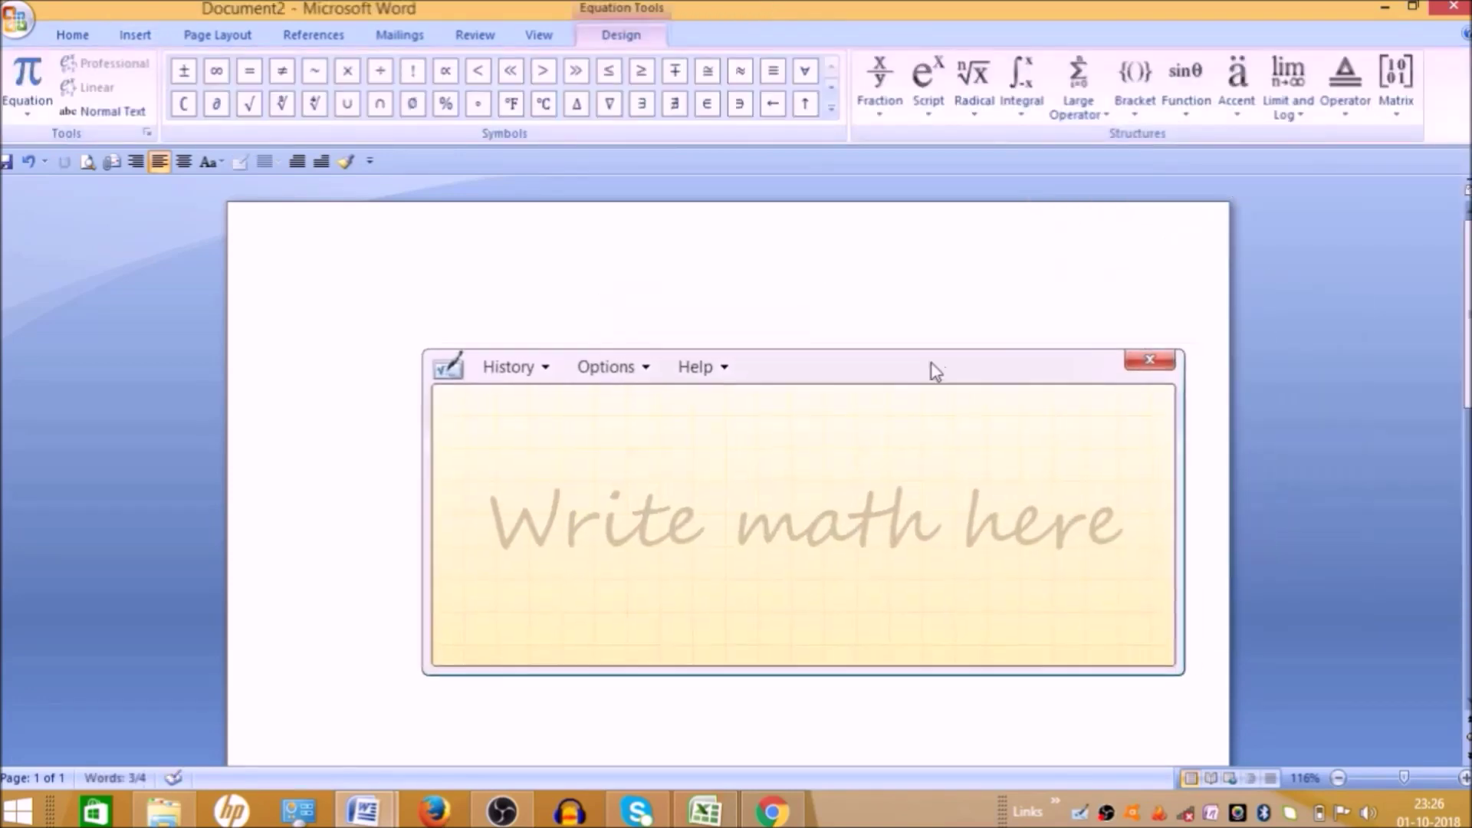
pyautogui.click(1150, 360)
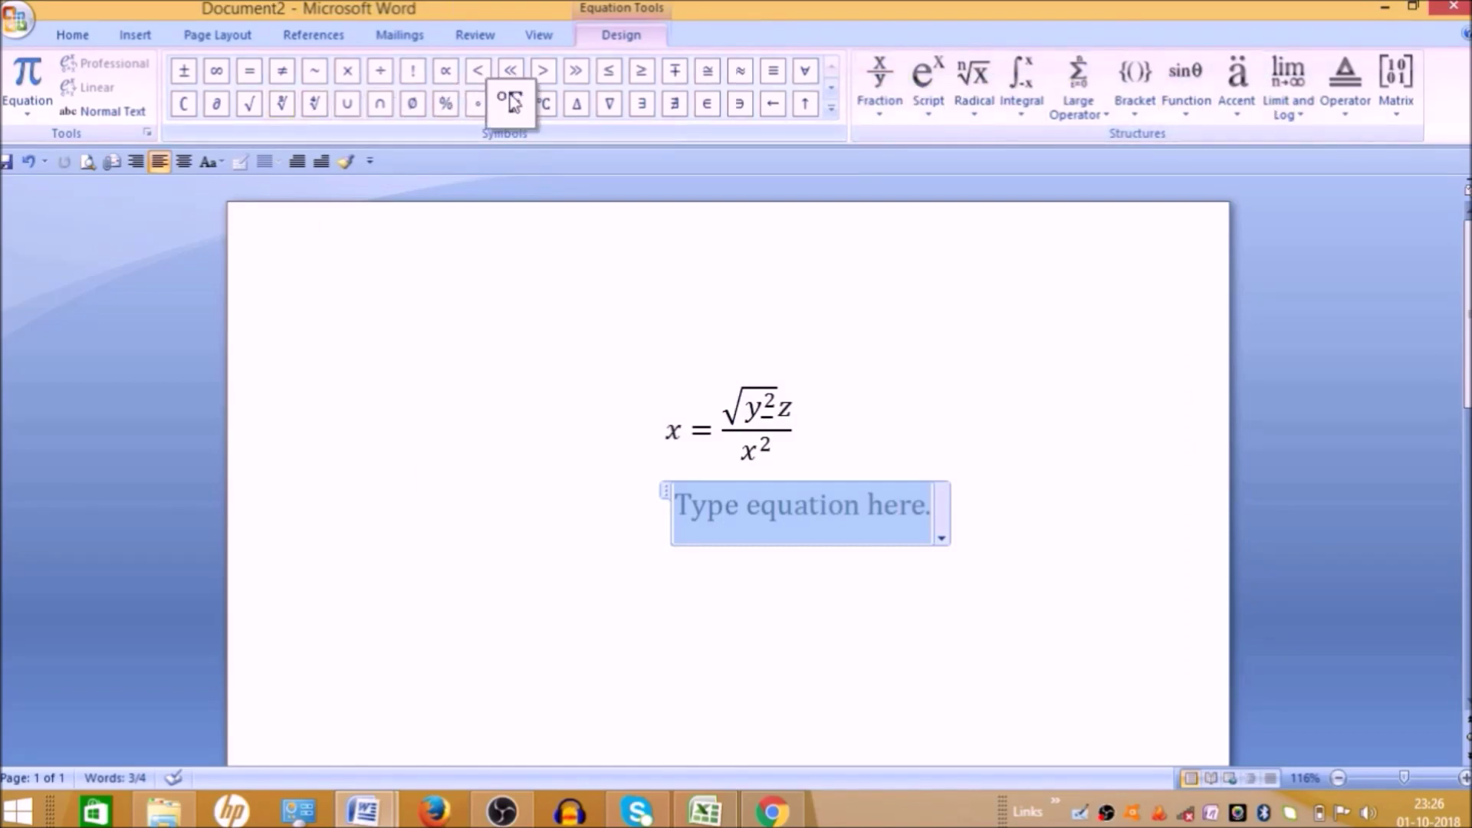
pyautogui.click(880, 115)
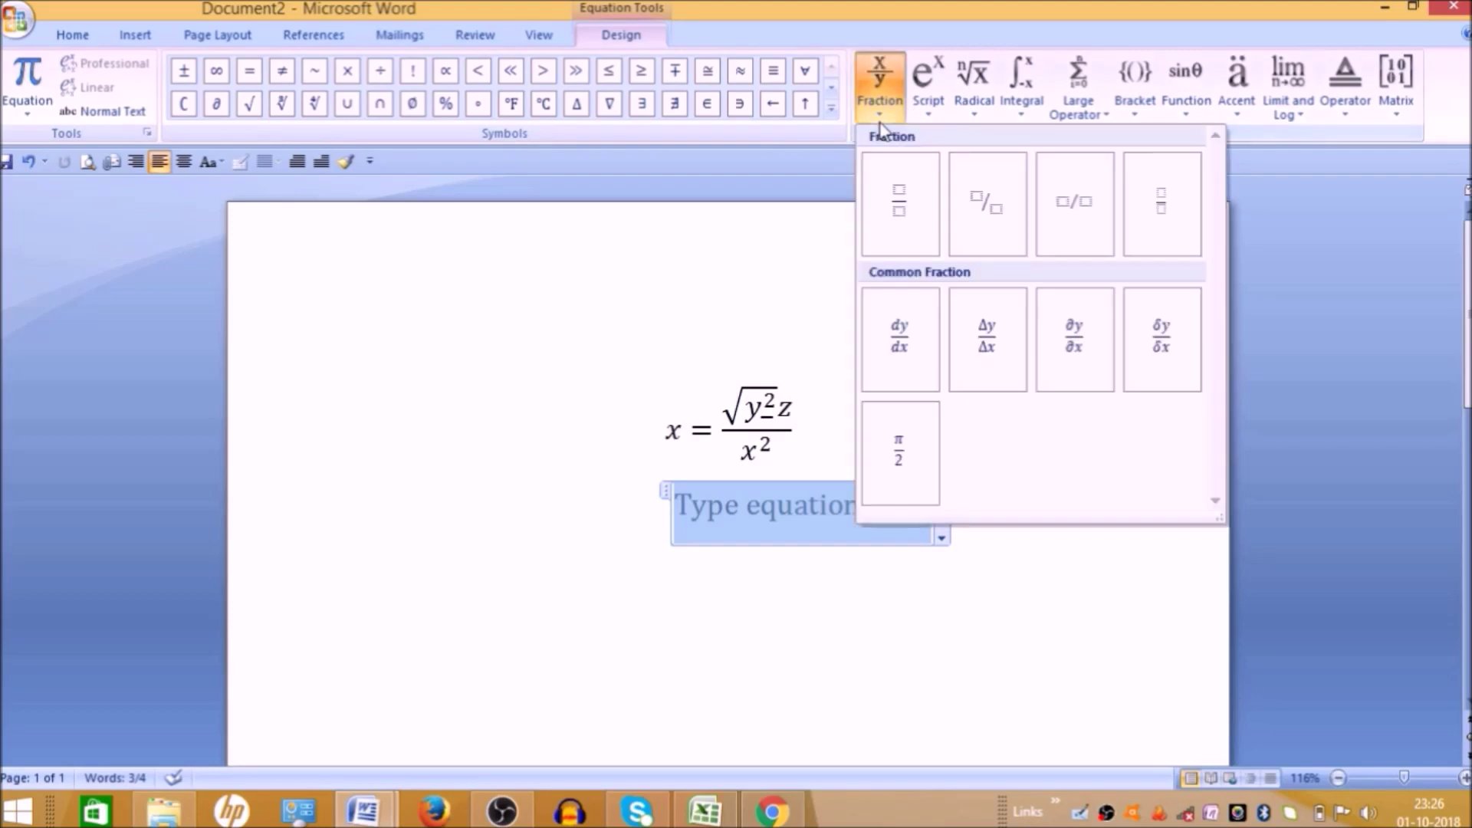
pyautogui.click(936, 109)
pyautogui.click(973, 107)
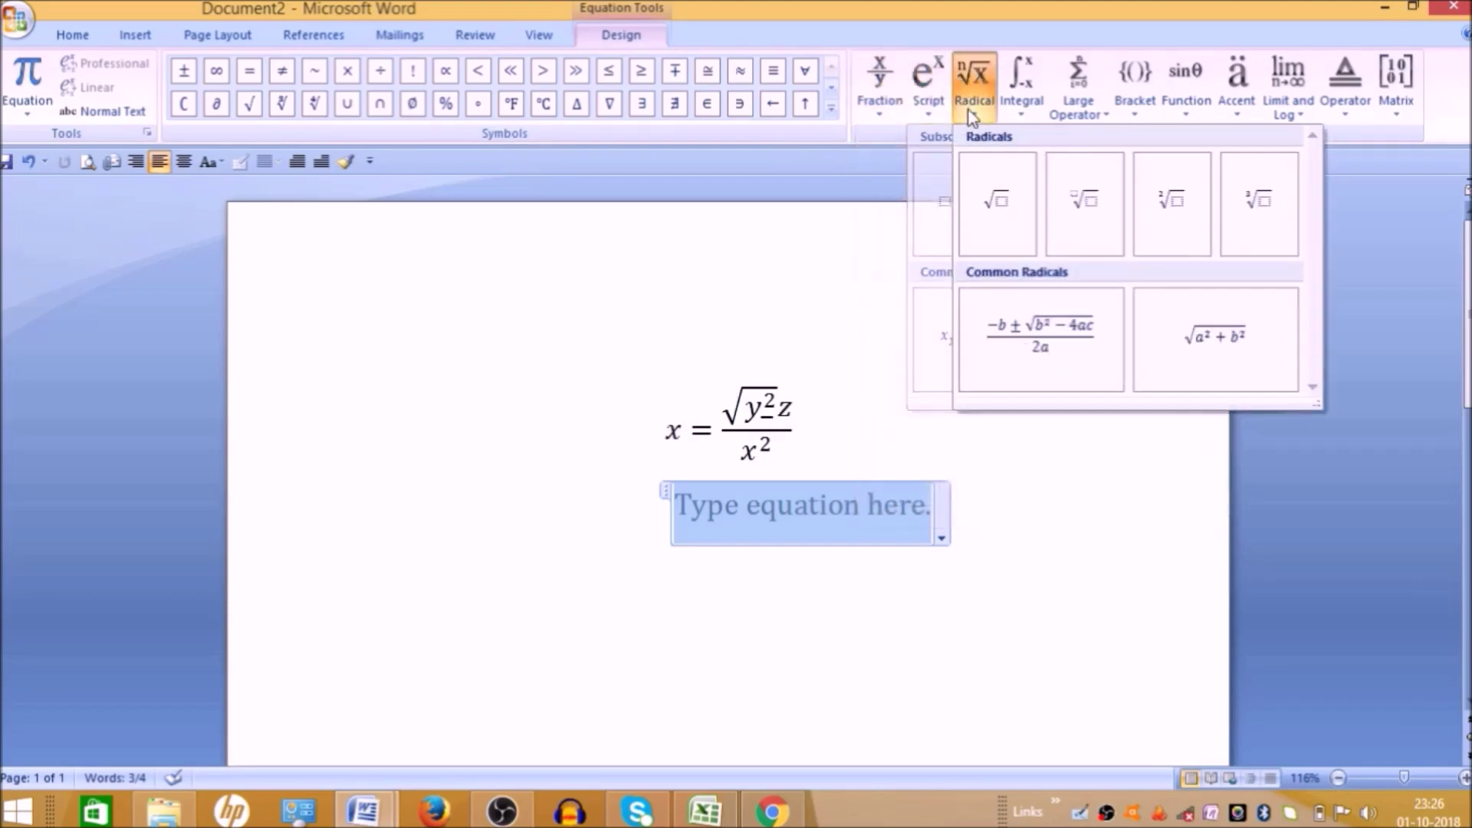
pyautogui.click(1027, 115)
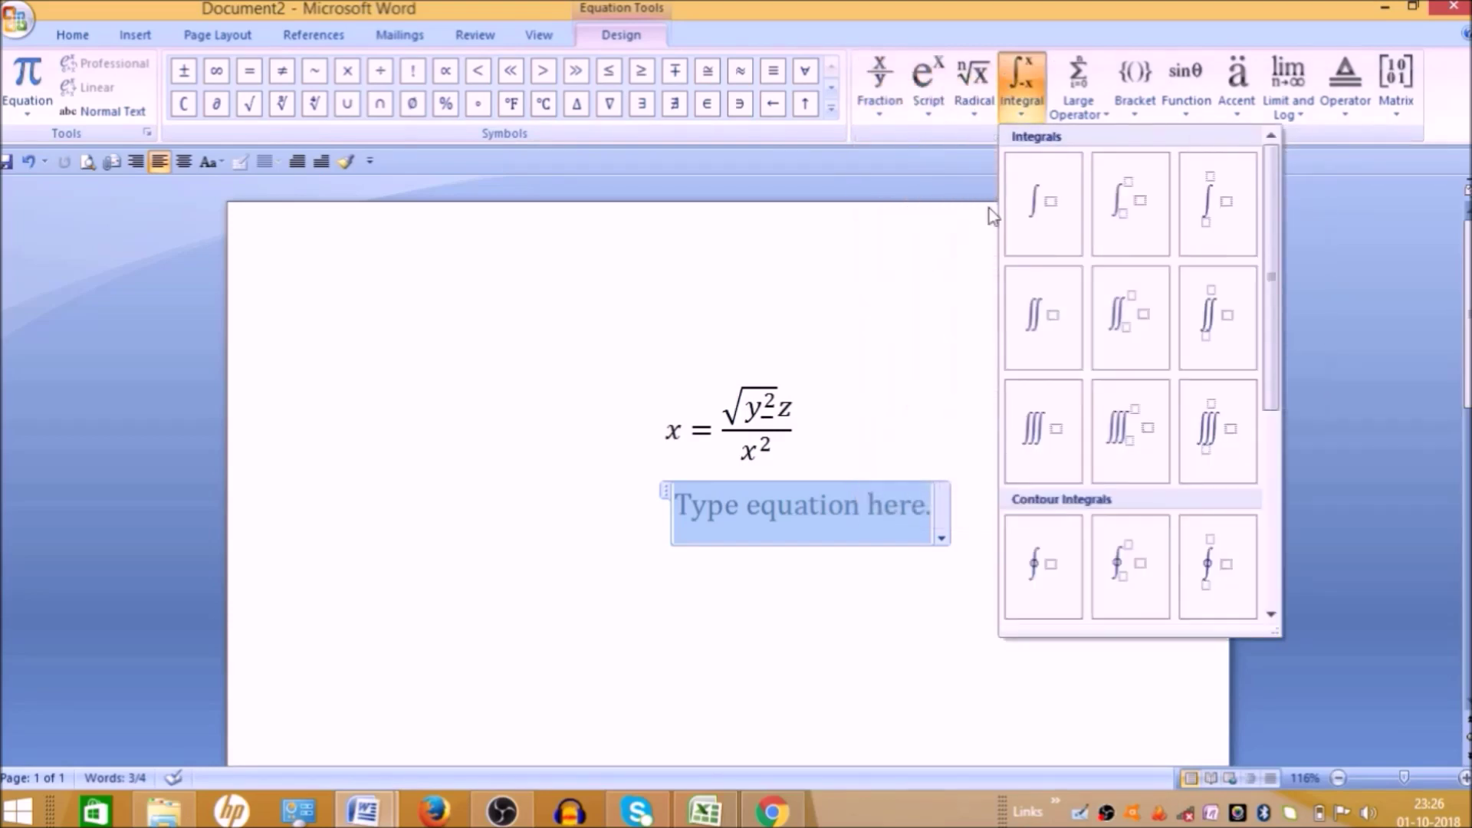
pyautogui.click(679, 322)
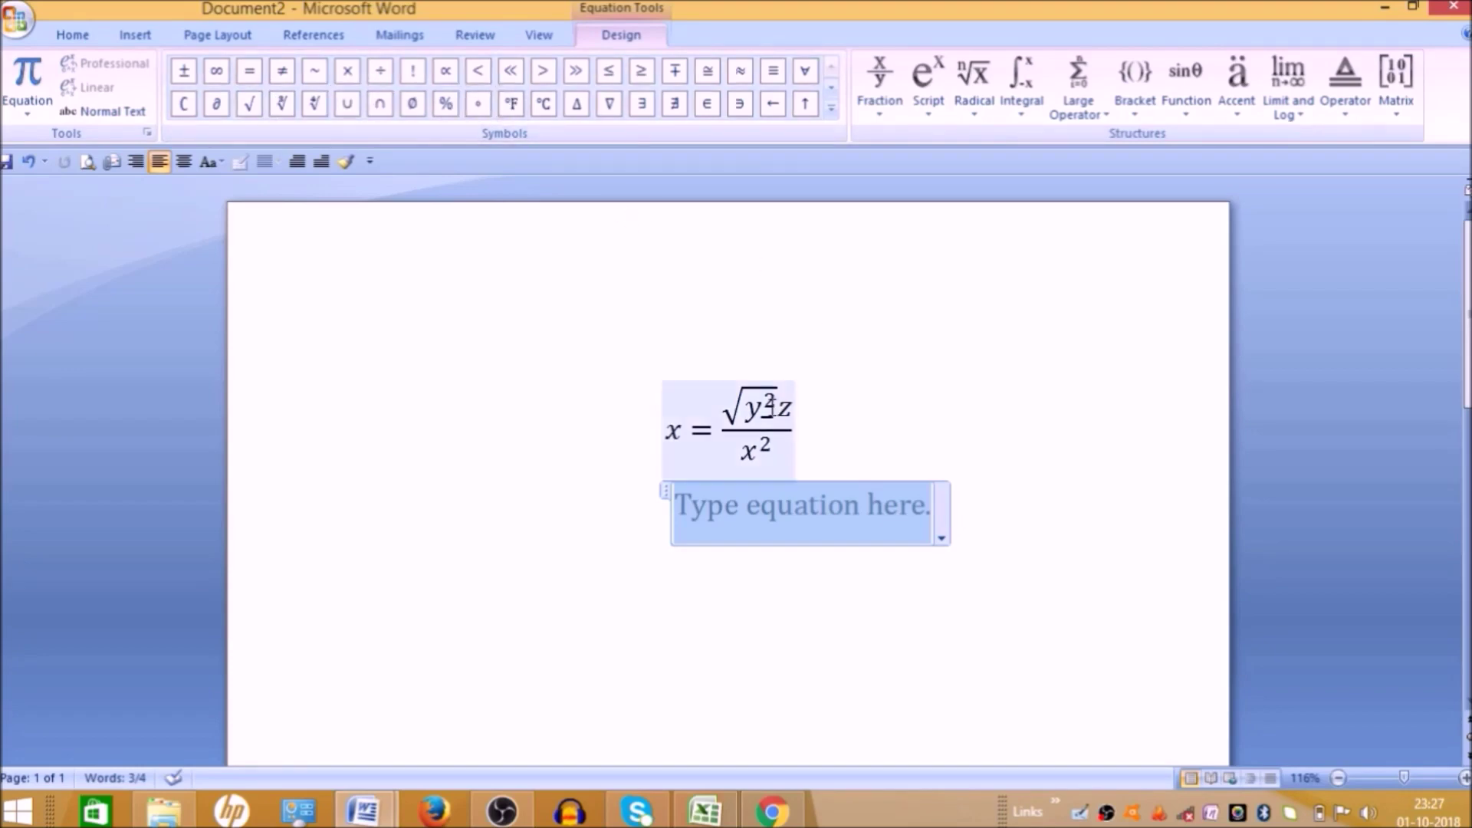
pyautogui.click(882, 454)
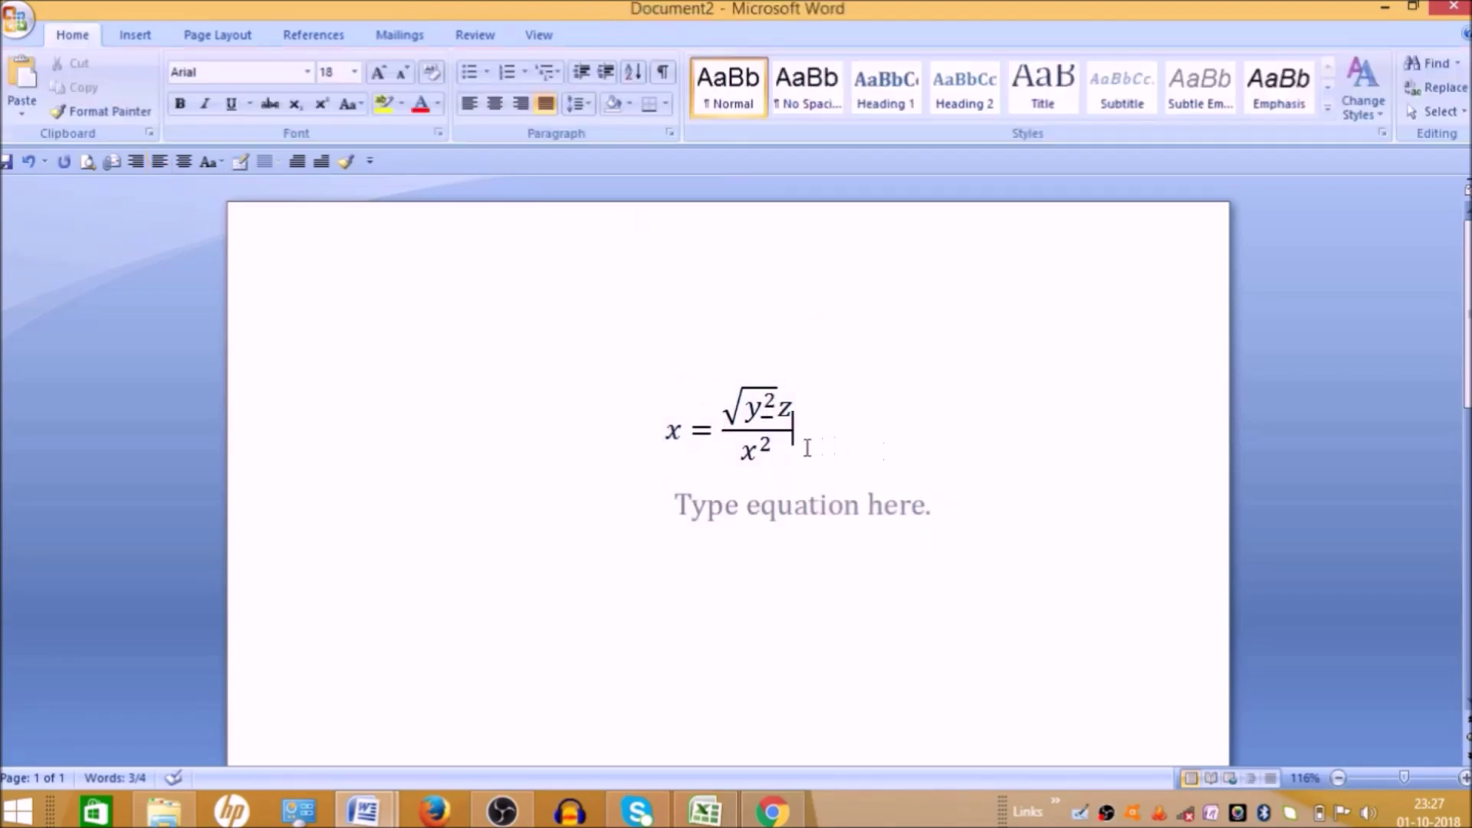